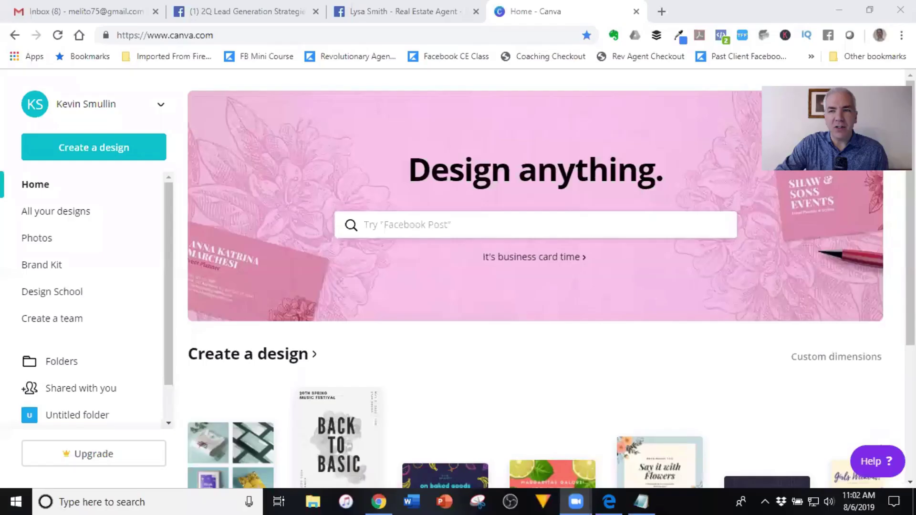
Step: Switch to the 2Q Lead Generation Strategies Facebook page and test the Learn More button under its cover
{"action": "left_click", "coordinate": [277, 12]}
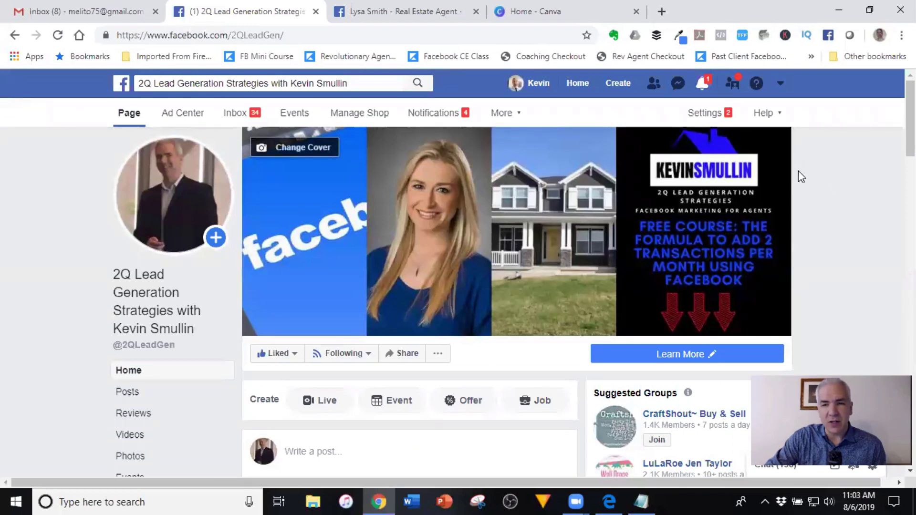
{"action": "mouse_move", "coordinate": [790, 361]}
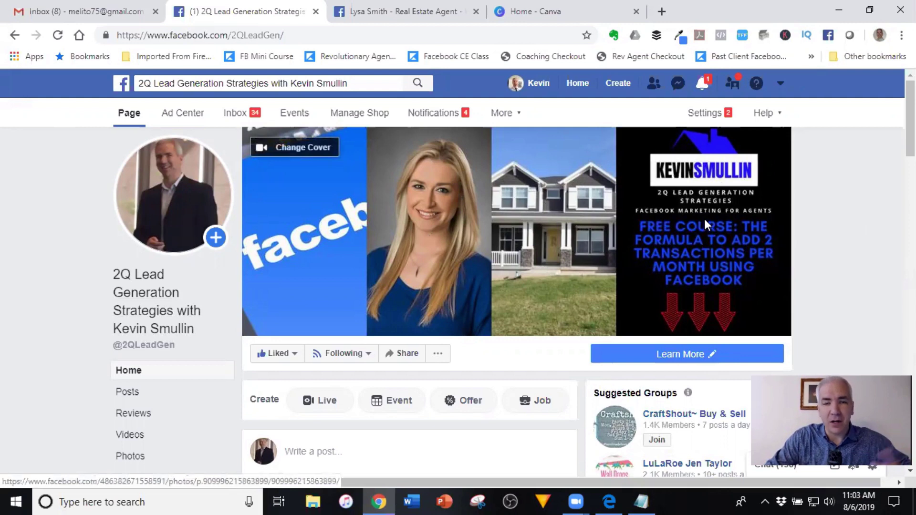
{"action": "left_click", "coordinate": [667, 361]}
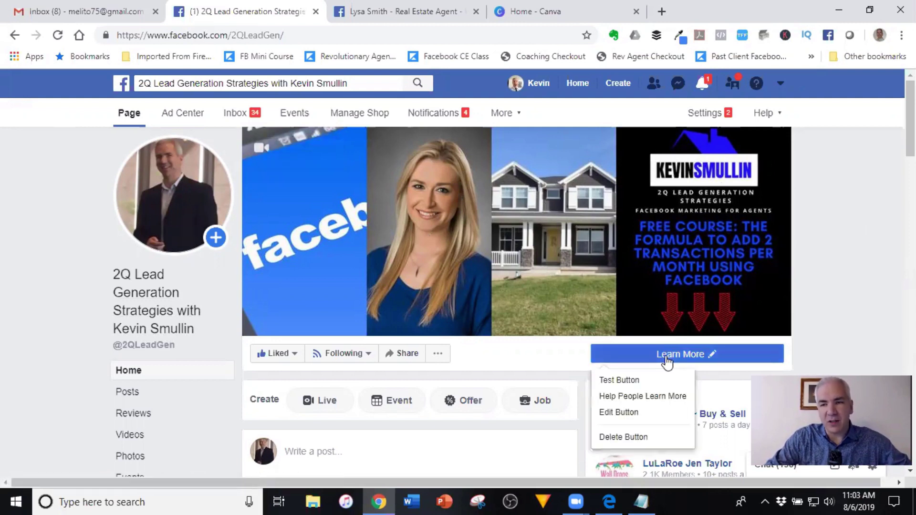
{"action": "left_click", "coordinate": [860, 185]}
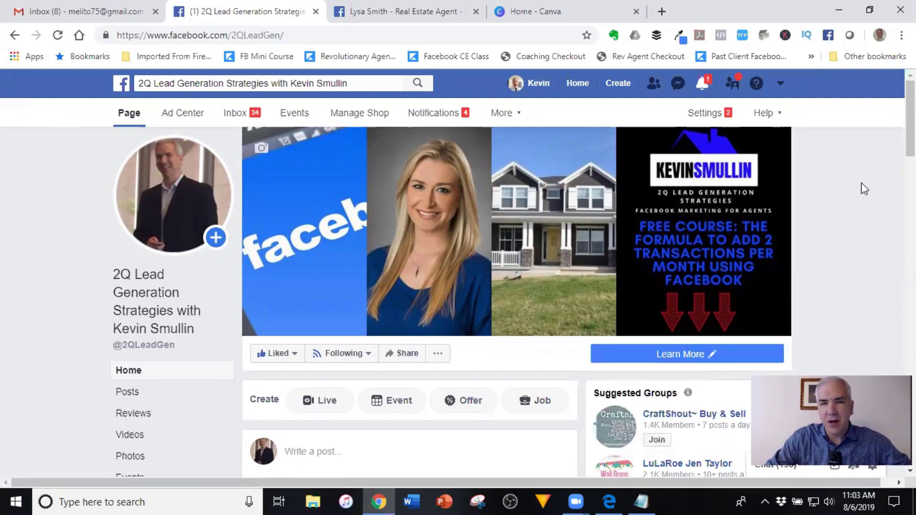
{"action": "left_click", "coordinate": [640, 360]}
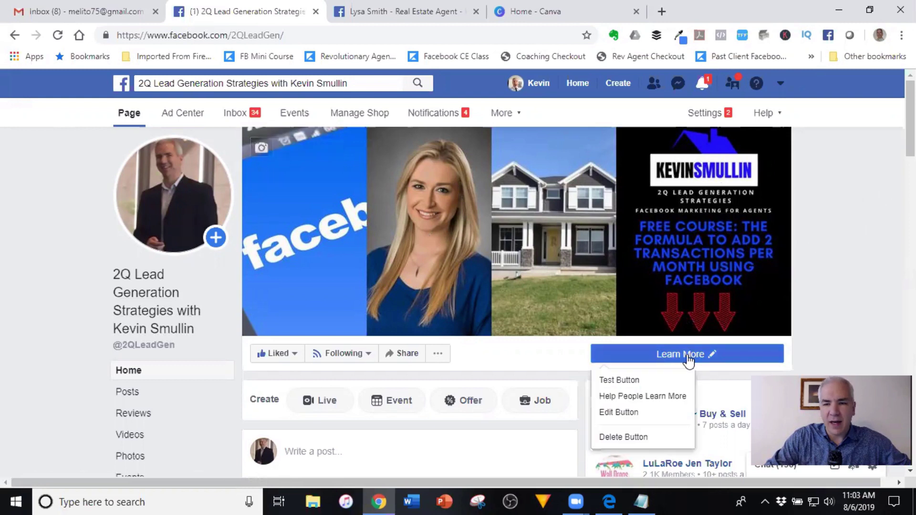
{"action": "left_click", "coordinate": [636, 380]}
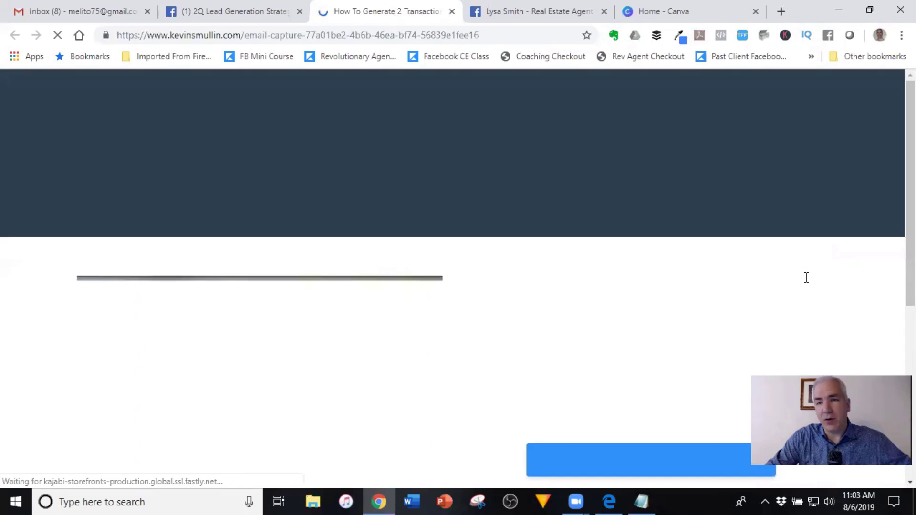
Step: Review the free video training landing page from its course overview back to its headline, and close it
{"action": "scroll", "coordinate": [568, 282], "scroll_direction": "down", "scroll_amount": 10}
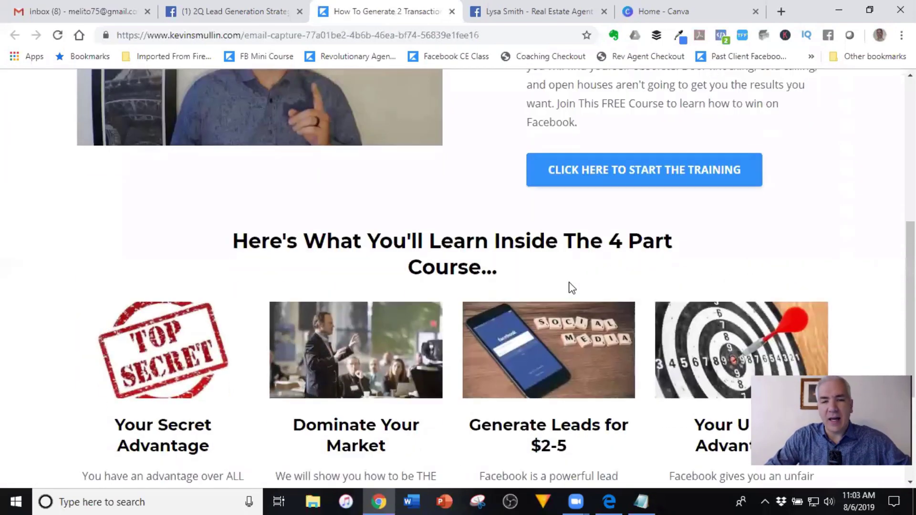
{"action": "scroll", "coordinate": [522, 228], "scroll_direction": "up", "scroll_amount": 8}
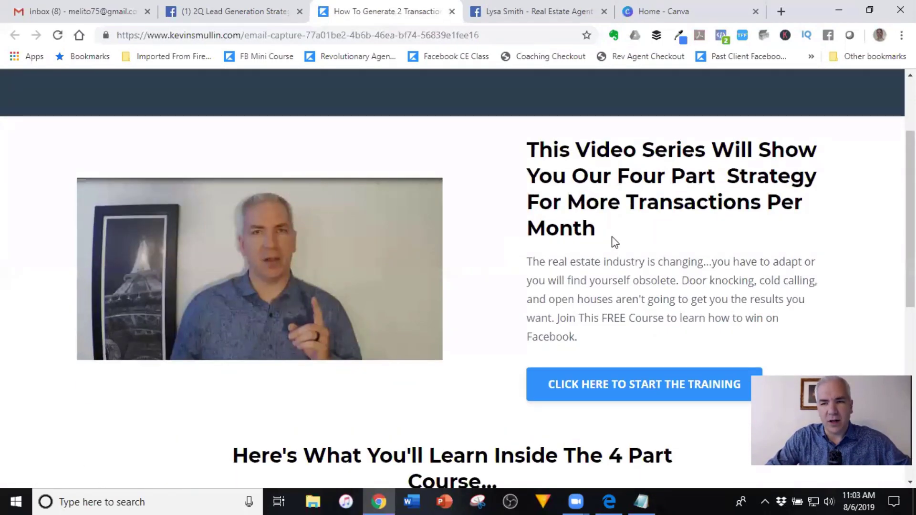
{"action": "scroll", "coordinate": [542, 168], "scroll_direction": "up", "scroll_amount": 3}
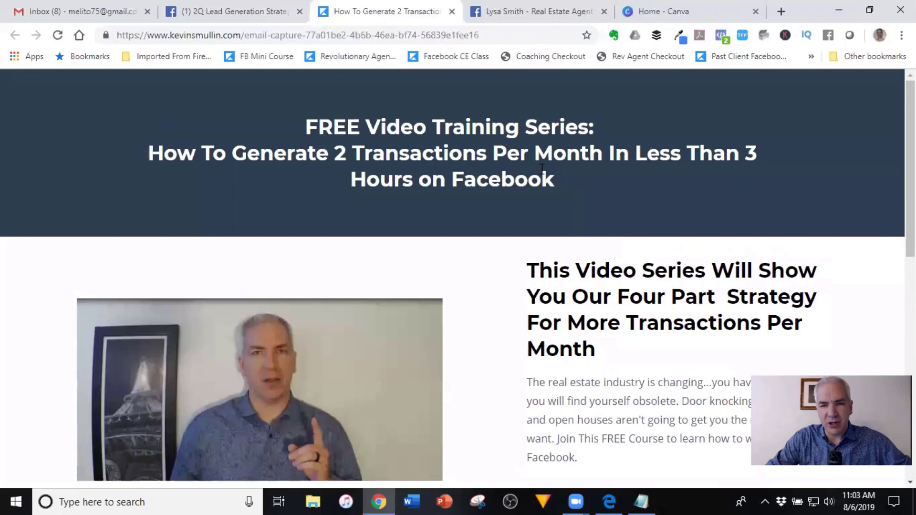
{"action": "left_click", "coordinate": [452, 14]}
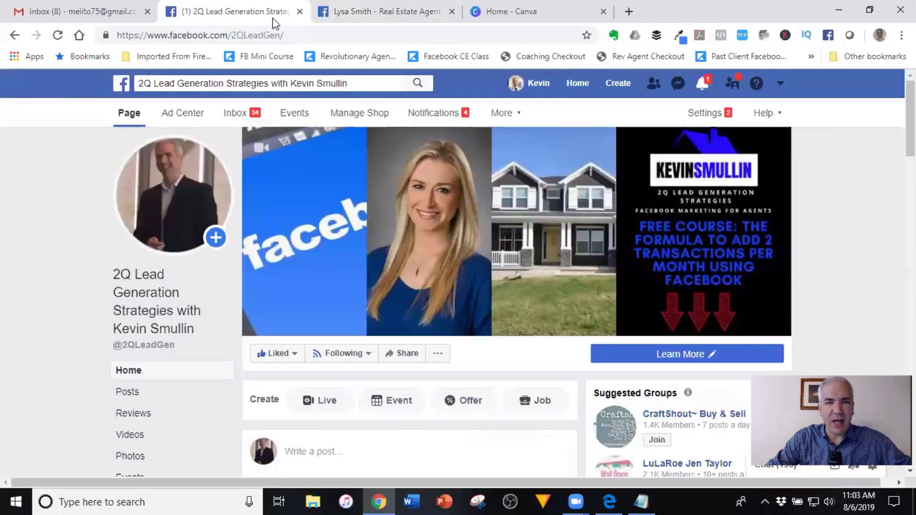
Step: Compare the real estate agent's Facebook page cover and its call-to-action arrows with the 2Q Lead Generation Strategies cover
{"action": "left_click", "coordinate": [372, 14]}
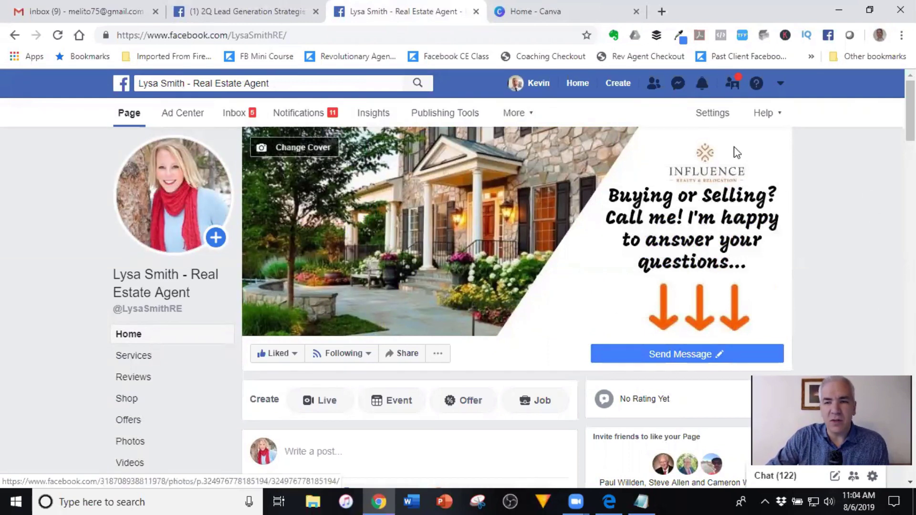
{"action": "mouse_move", "coordinate": [780, 354]}
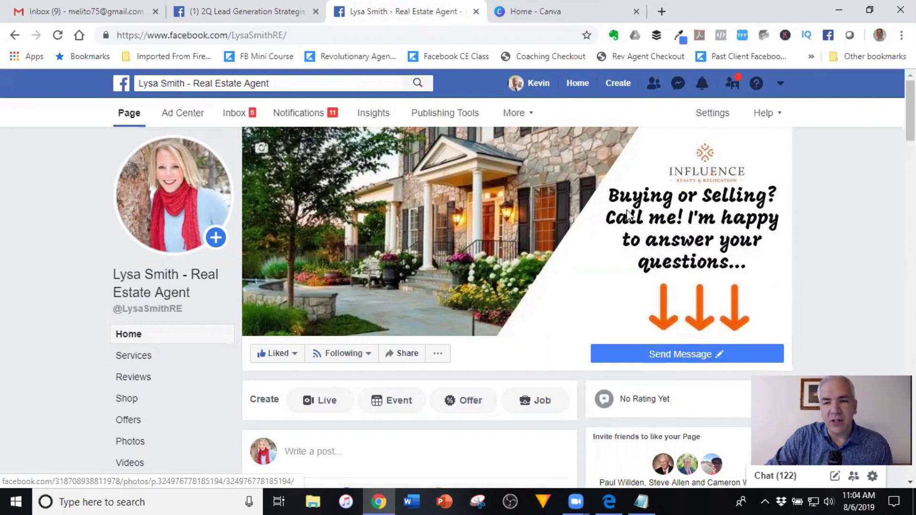
{"action": "left_click", "coordinate": [292, 13]}
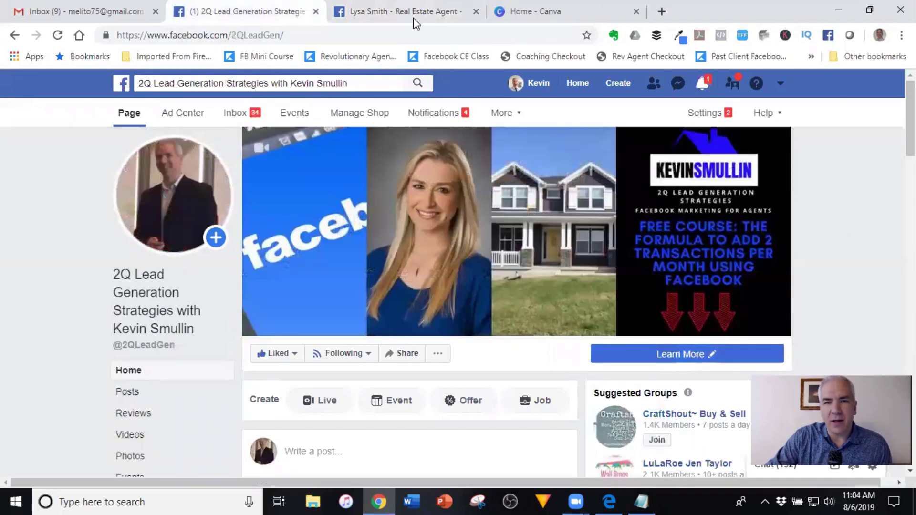
{"action": "left_click", "coordinate": [414, 16]}
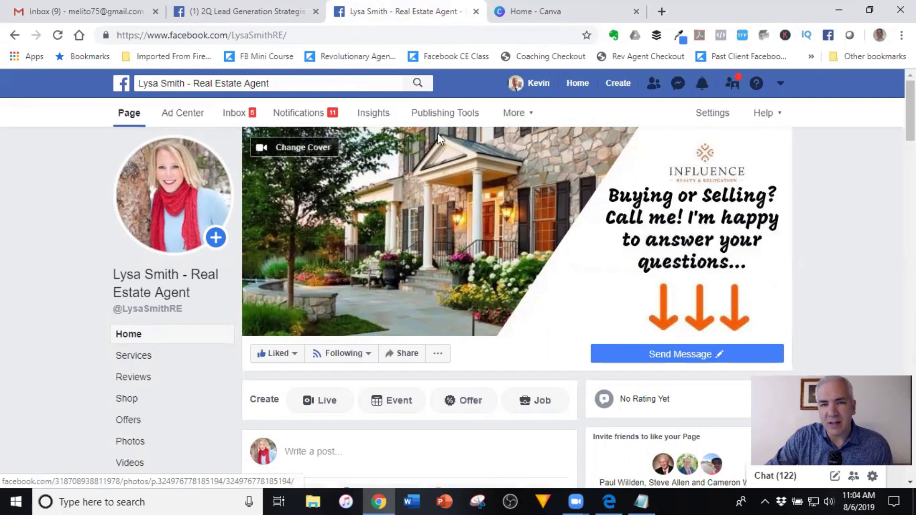
Step: Switch to Canva, search the design types for "faceboo", and create a blank Facebook Cover design at 820 × 312 px
{"action": "left_click", "coordinate": [551, 18]}
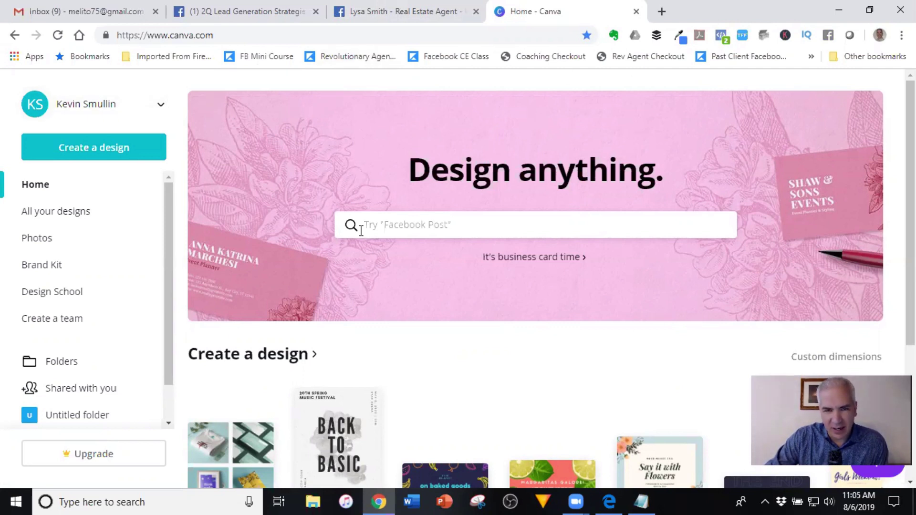
{"action": "left_click", "coordinate": [387, 223]}
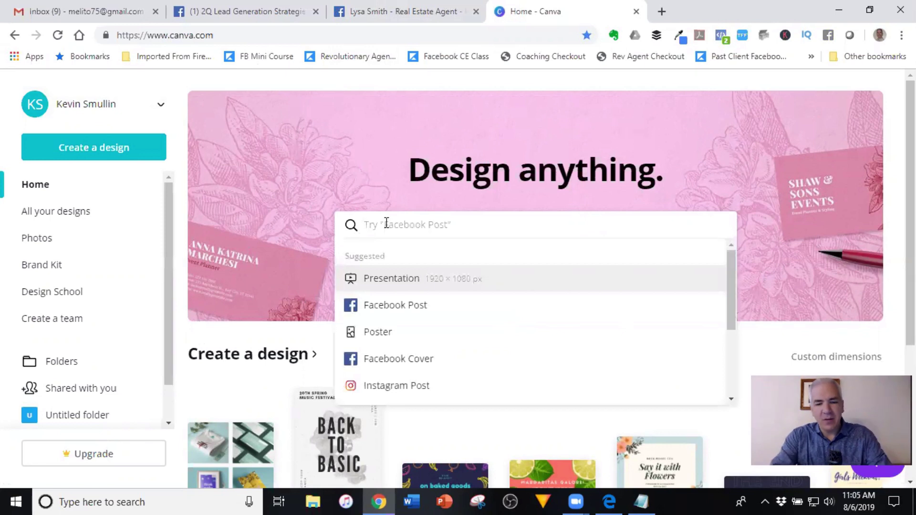
{"action": "type", "text": "faceboo"}
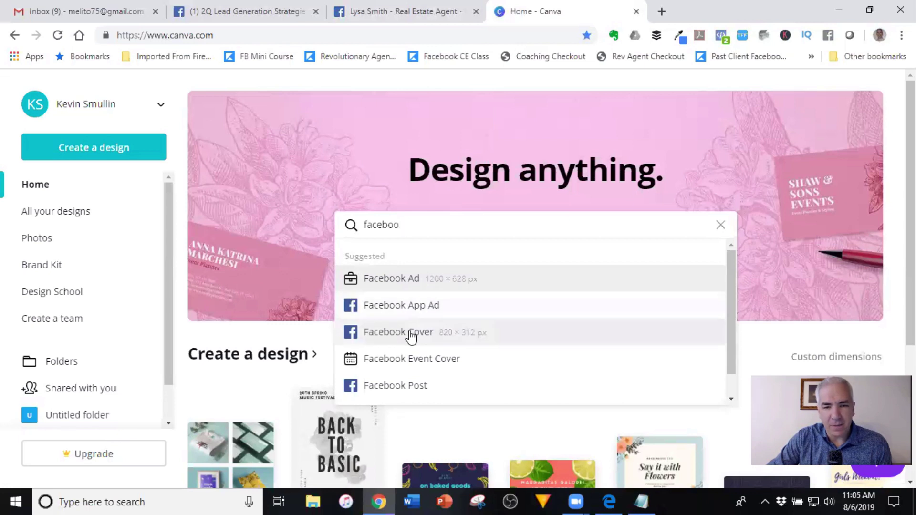
{"action": "left_click", "coordinate": [292, 10]}
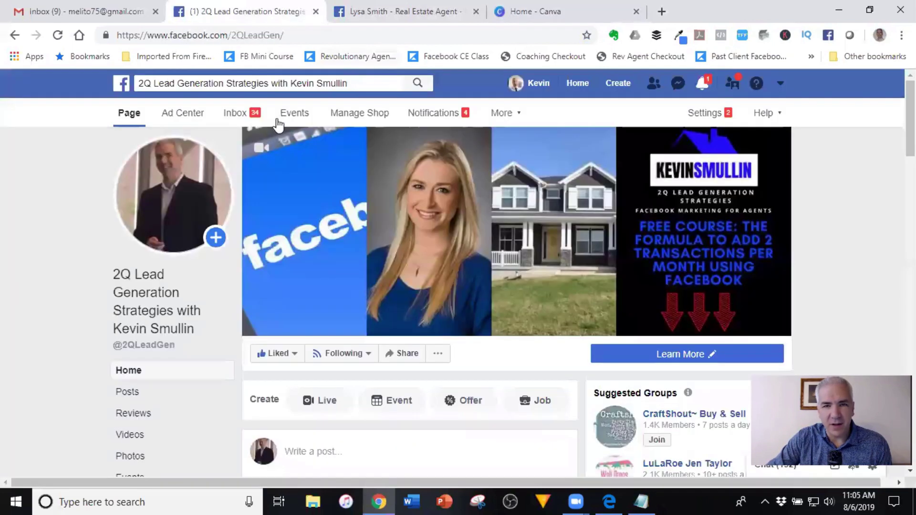
{"action": "left_click", "coordinate": [549, 11]}
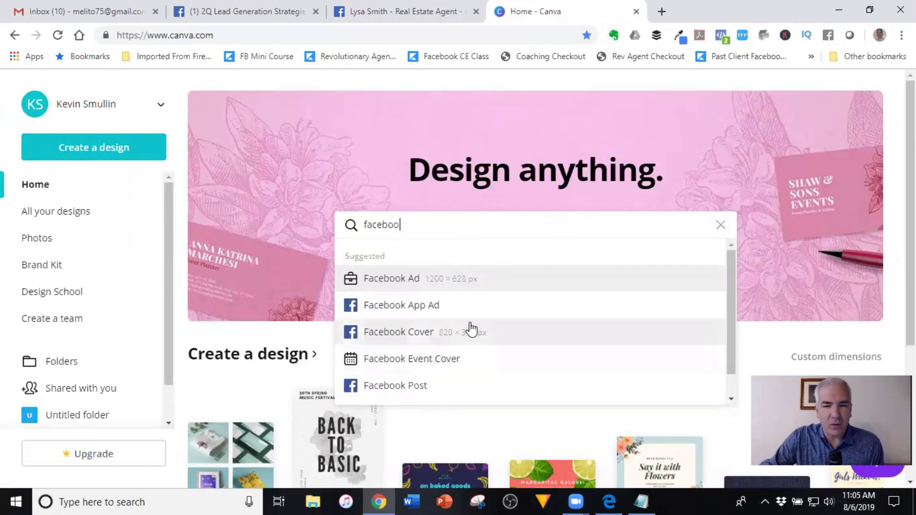
{"action": "left_click", "coordinate": [422, 332]}
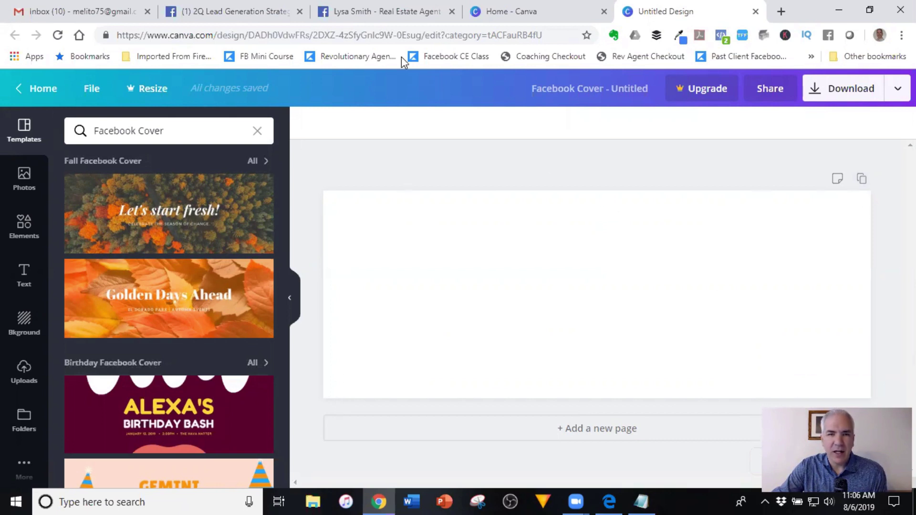
Step: Examine how the covers on both example Facebook pages point to their call-to-action buttons, and return to the blank Canva design
{"action": "left_click", "coordinate": [219, 11]}
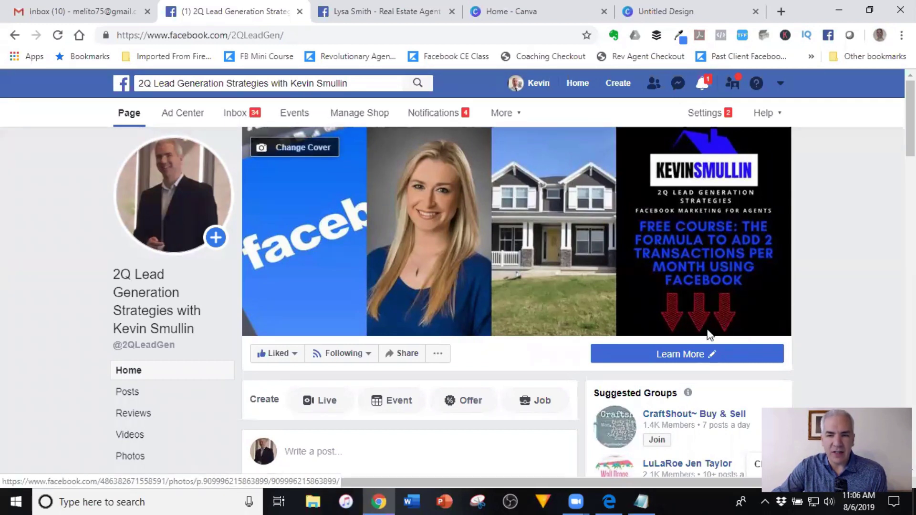
{"action": "left_click", "coordinate": [652, 354]}
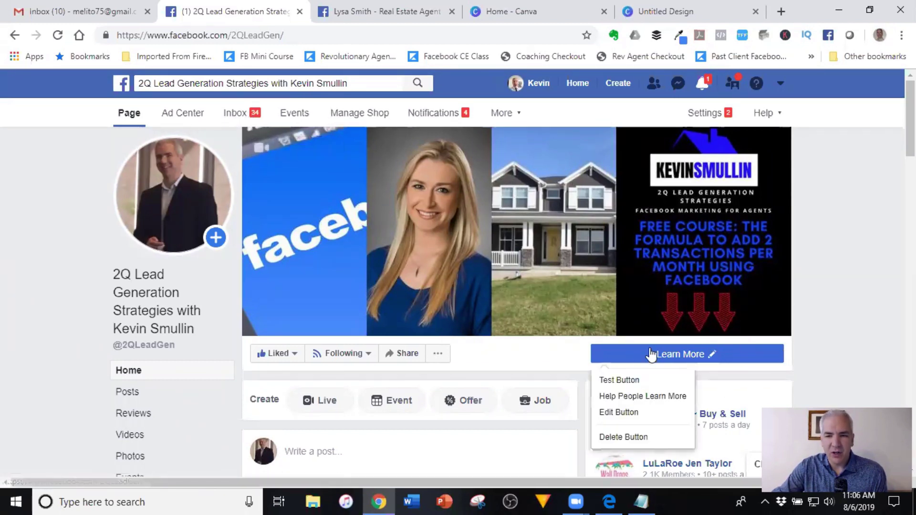
{"action": "left_click", "coordinate": [387, 14]}
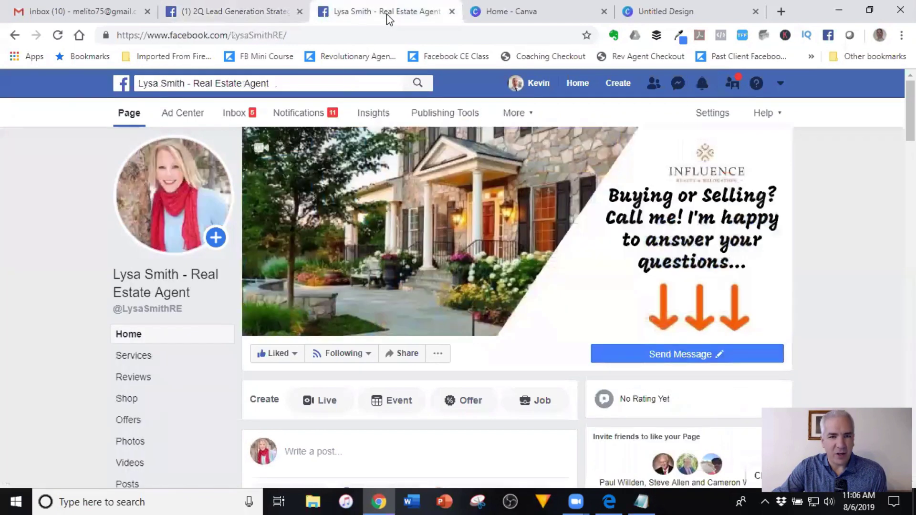
{"action": "left_click", "coordinate": [573, 10]}
{"action": "left_click", "coordinate": [659, 6]}
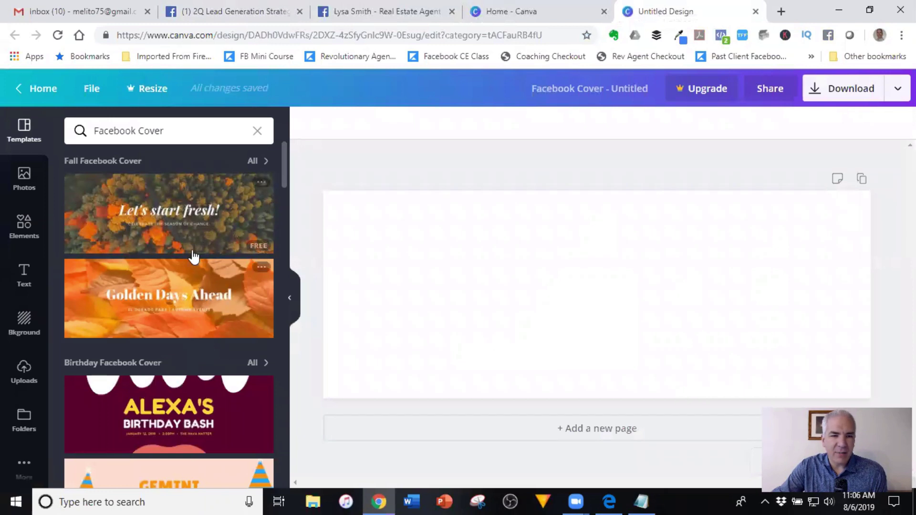
Step: Browse the Facebook Cover templates through the summer, autumn, makeup and spring categories for a suitable layout
{"action": "scroll", "coordinate": [193, 257], "scroll_direction": "down", "scroll_amount": 10}
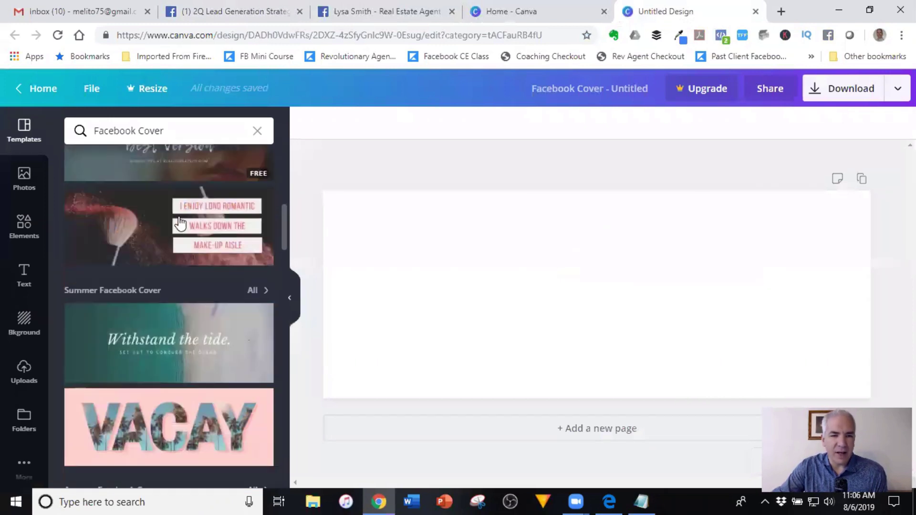
{"action": "scroll", "coordinate": [191, 239], "scroll_direction": "down", "scroll_amount": 3}
{"action": "scroll", "coordinate": [184, 286], "scroll_direction": "down", "scroll_amount": 1}
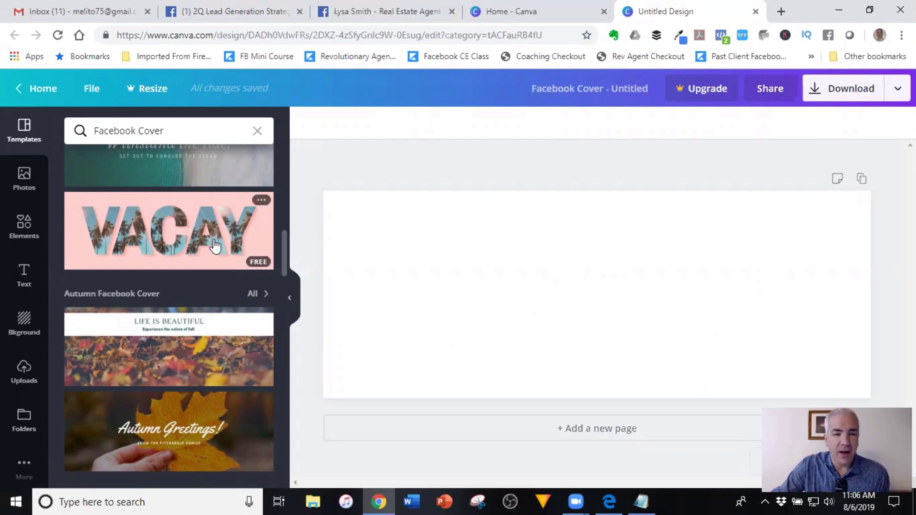
{"action": "scroll", "coordinate": [214, 240], "scroll_direction": "down", "scroll_amount": 3}
{"action": "scroll", "coordinate": [215, 240], "scroll_direction": "up", "scroll_amount": 1}
{"action": "scroll", "coordinate": [228, 241], "scroll_direction": "down", "scroll_amount": 3}
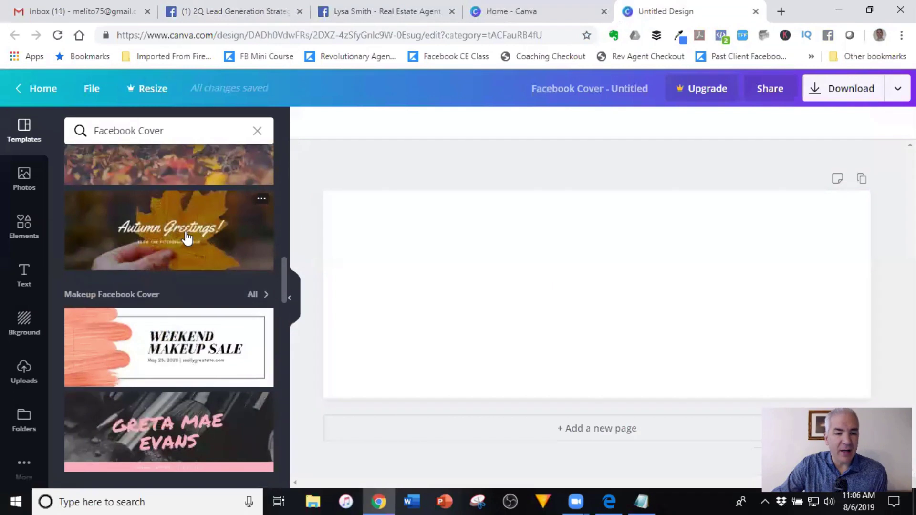
{"action": "scroll", "coordinate": [193, 244], "scroll_direction": "down", "scroll_amount": 5}
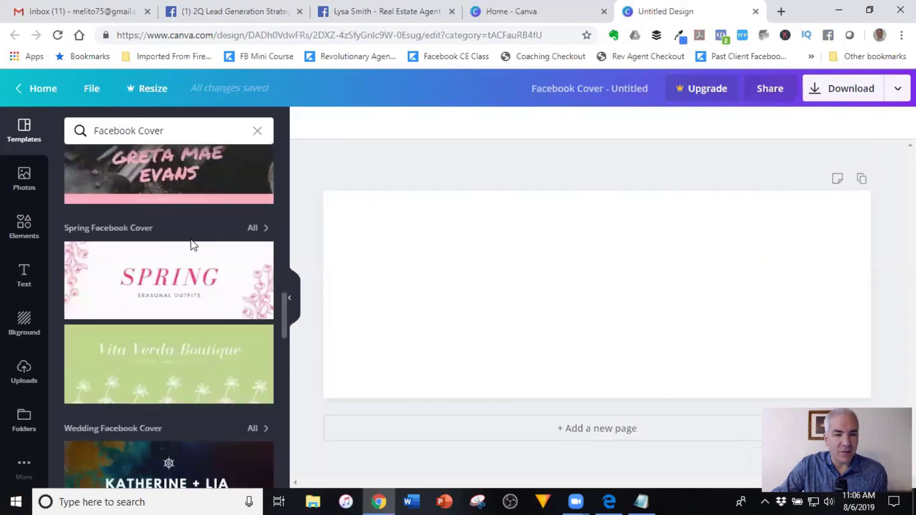
{"action": "scroll", "coordinate": [191, 241], "scroll_direction": "up", "scroll_amount": 1}
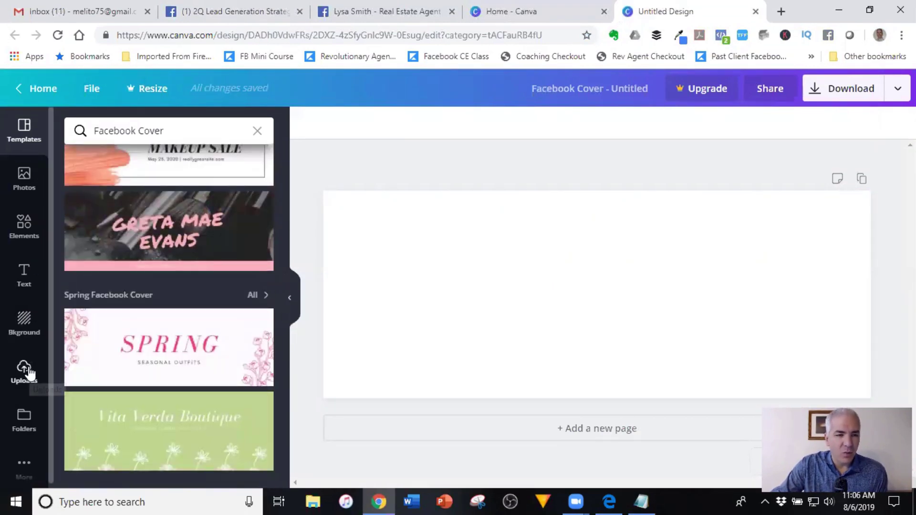
Step: Add a plain square from the full Shapes collection to the cover design, using the real estate agent's page as the layout reference
{"action": "left_click", "coordinate": [23, 238]}
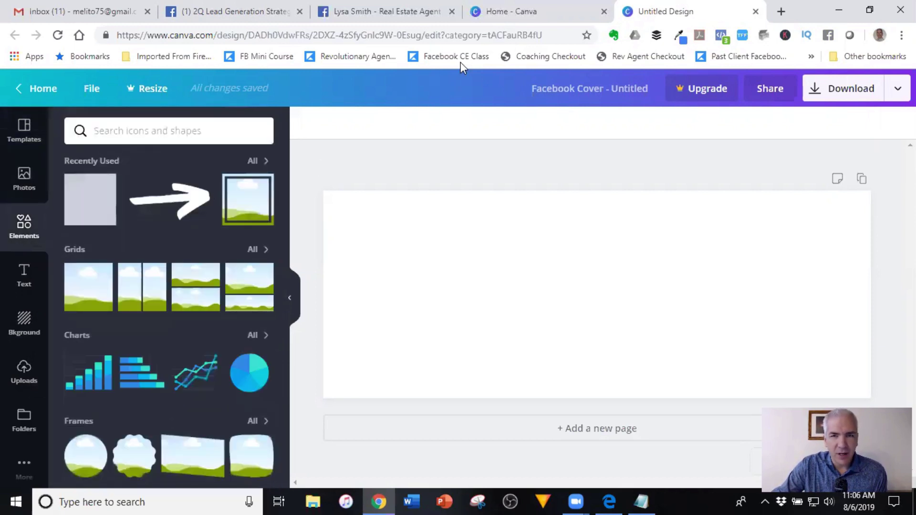
{"action": "left_click", "coordinate": [532, 10]}
{"action": "left_click", "coordinate": [390, 14]}
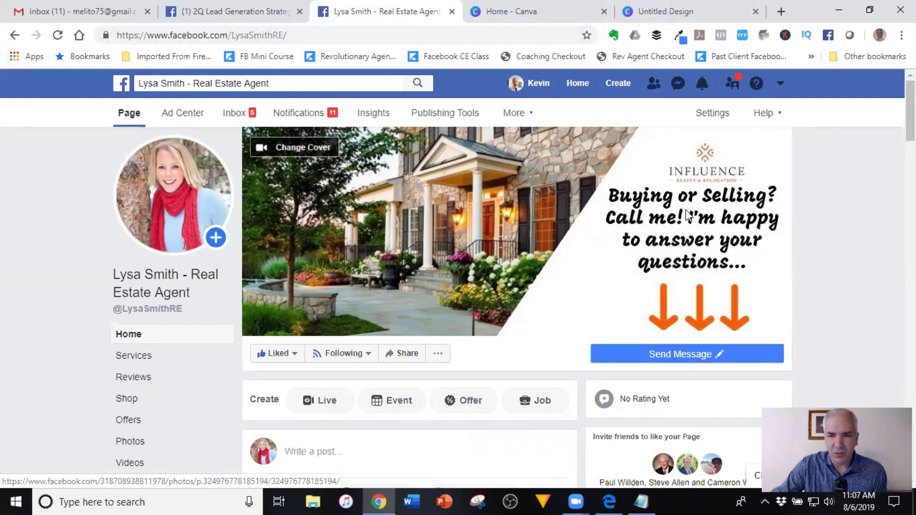
{"action": "left_click", "coordinate": [651, 11]}
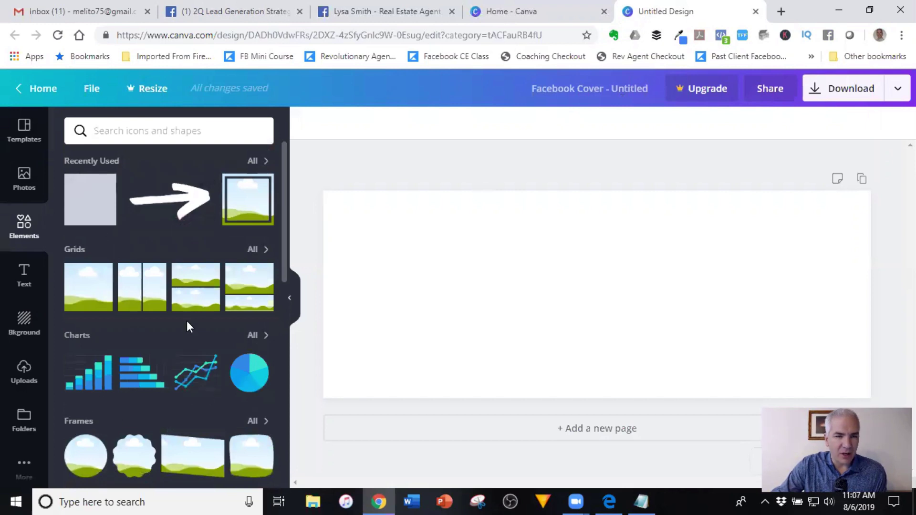
{"action": "scroll", "coordinate": [187, 318], "scroll_direction": "down", "scroll_amount": 4}
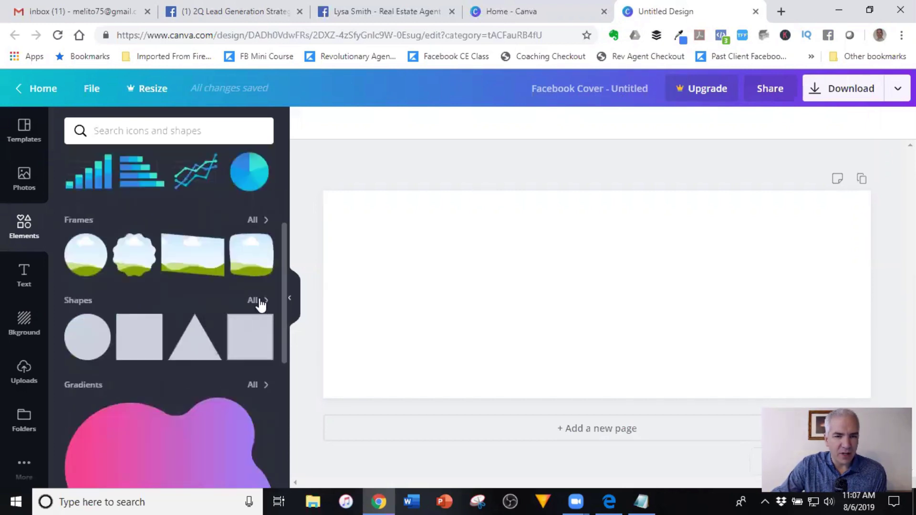
{"action": "left_click", "coordinate": [259, 300]}
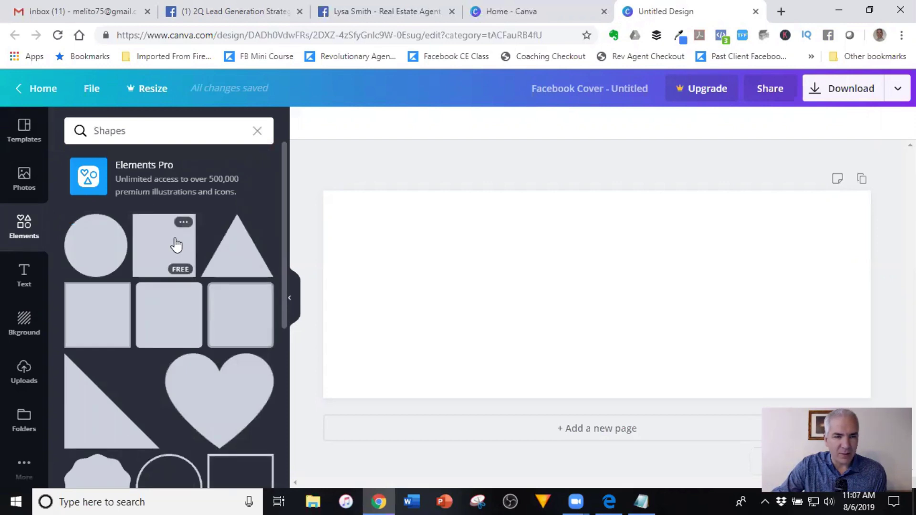
{"action": "left_click", "coordinate": [177, 245]}
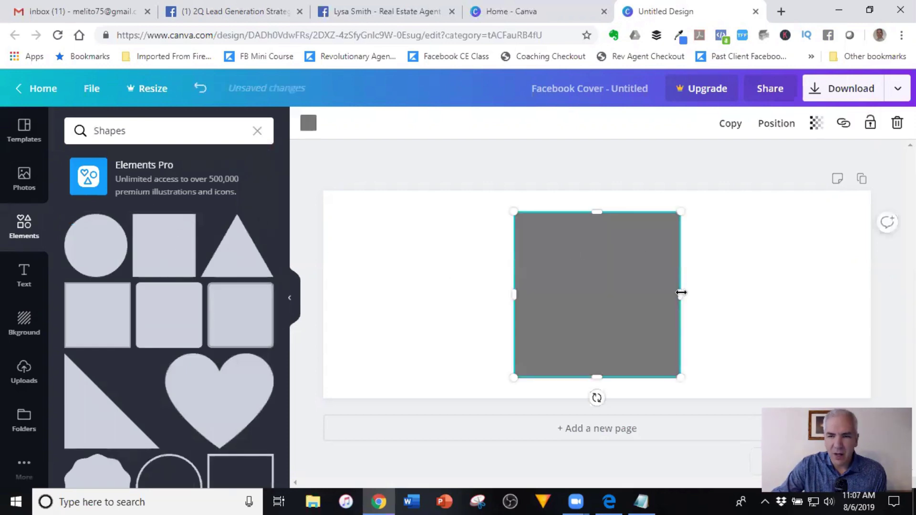
Step: Enlarge and tilt the square so it fills the cover's right side with a slanted left edge, comparing it with the real estate agent's page
{"action": "left_click_drag", "start_coordinate": [681, 378], "coordinate": [780, 476]}
{"action": "left_click_drag", "start_coordinate": [698, 293], "coordinate": [832, 234]}
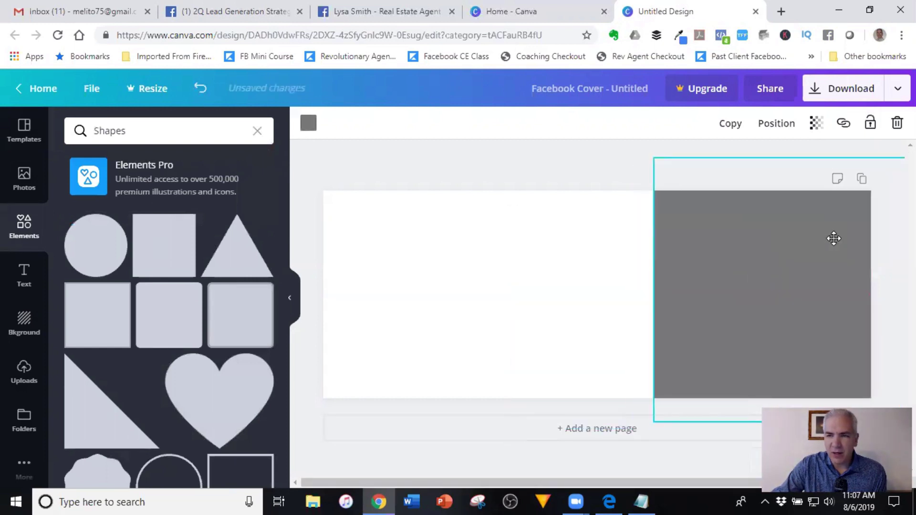
{"action": "left_click_drag", "start_coordinate": [763, 254], "coordinate": [696, 258]}
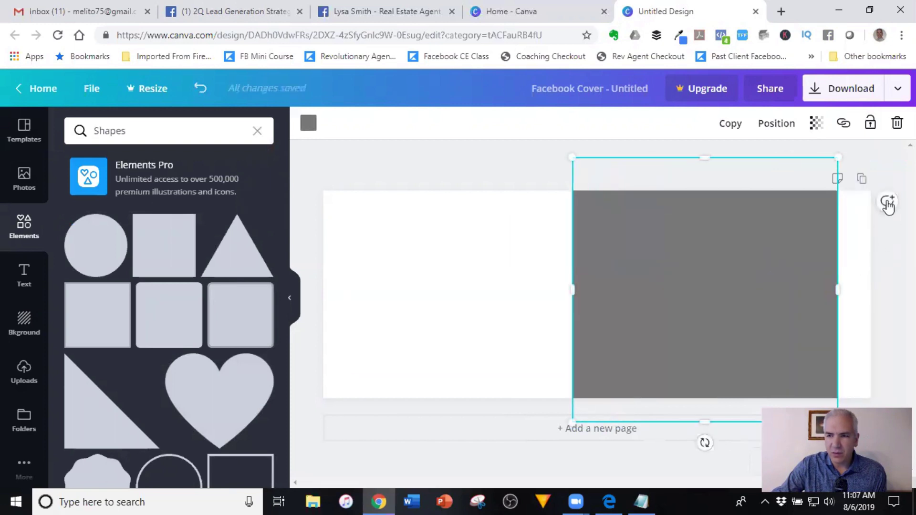
{"action": "left_click_drag", "start_coordinate": [686, 444], "coordinate": [637, 427]}
{"action": "left_click_drag", "start_coordinate": [728, 319], "coordinate": [786, 369]}
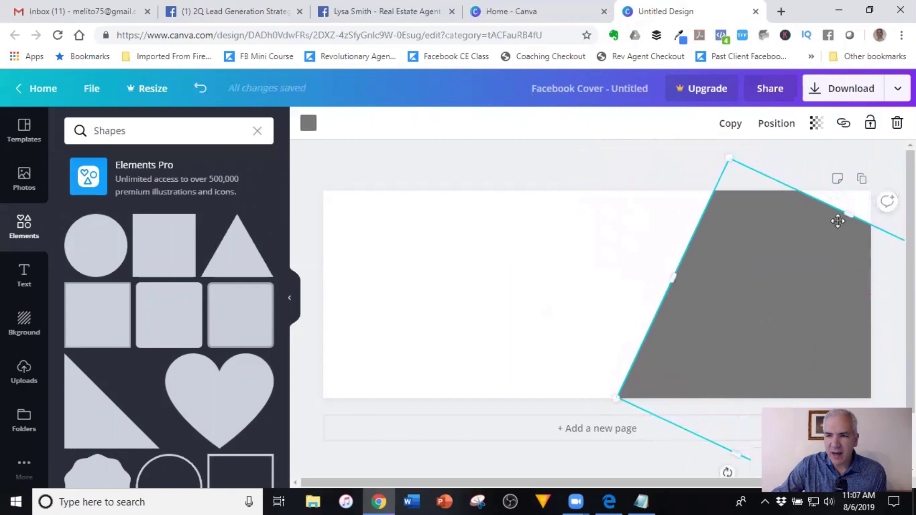
{"action": "left_click_drag", "start_coordinate": [843, 214], "coordinate": [875, 165]}
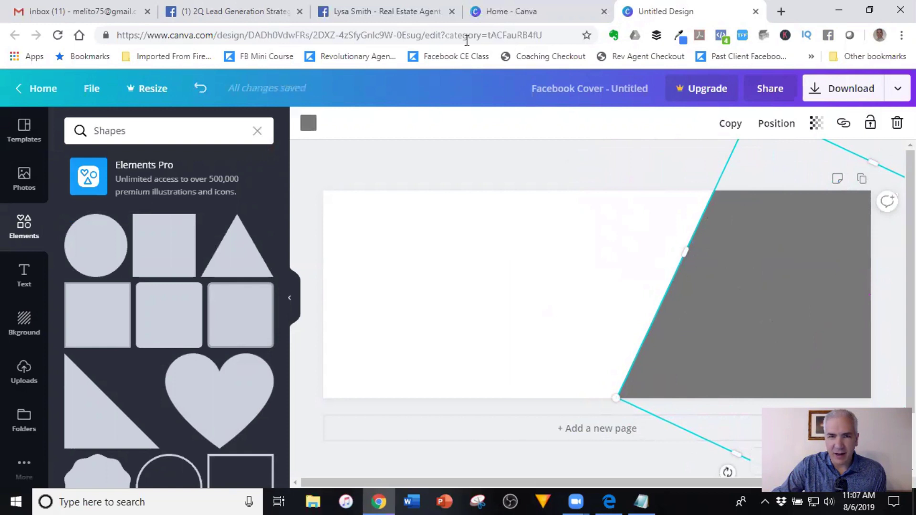
{"action": "left_click", "coordinate": [419, 18]}
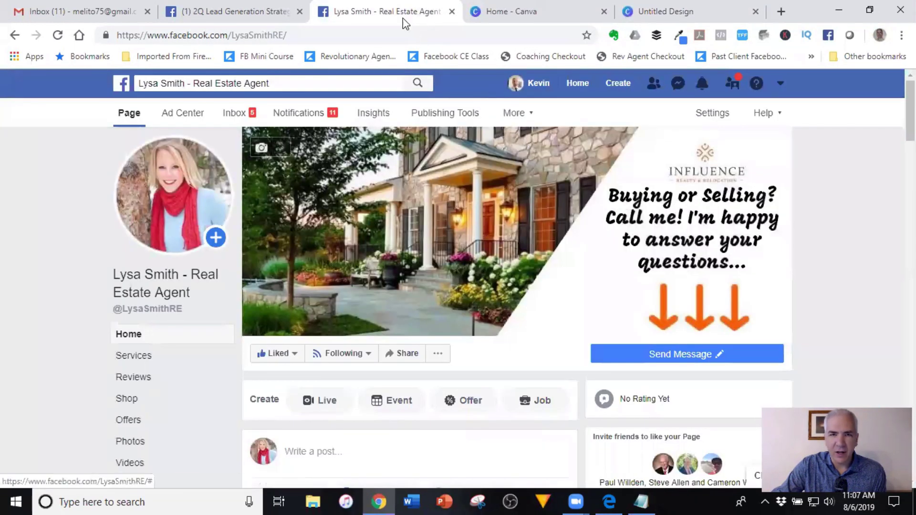
{"action": "left_click", "coordinate": [675, 19]}
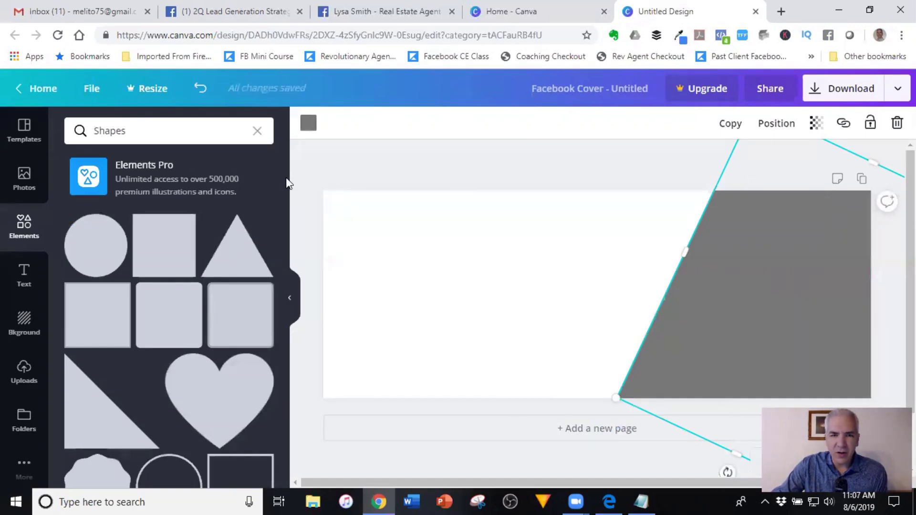
Step: Recolor the slanted panel black, keeping its transparency at 100
{"action": "left_click", "coordinate": [607, 169]}
{"action": "left_click", "coordinate": [743, 265]}
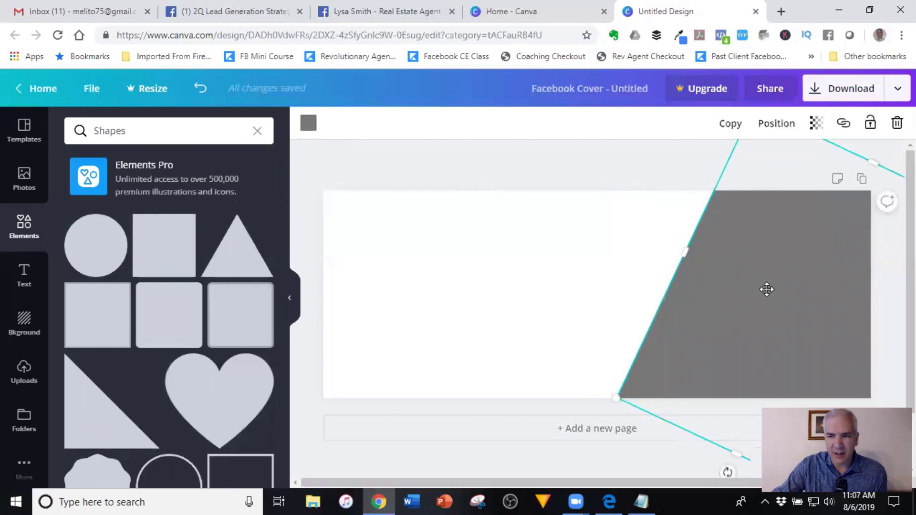
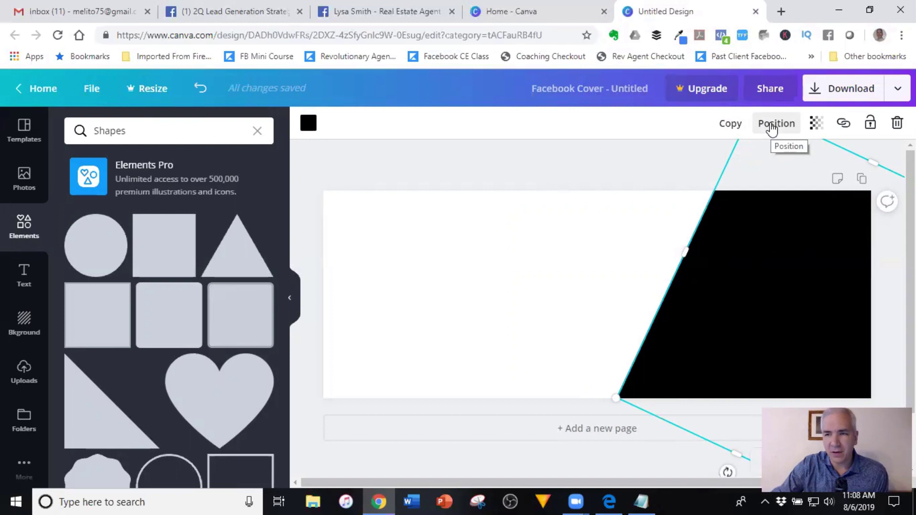
{"action": "left_click", "coordinate": [818, 124]}
{"action": "mouse_move", "coordinate": [787, 157]}
{"action": "left_mouse_down"}
{"action": "mouse_move", "coordinate": [699, 163]}
{"action": "mouse_move", "coordinate": [799, 158]}
{"action": "left_mouse_up"}
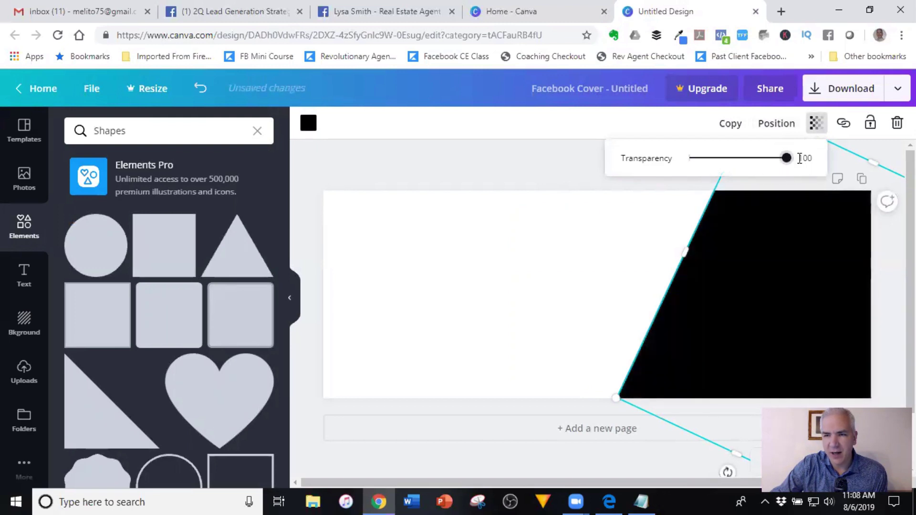
{"action": "left_click", "coordinate": [575, 156]}
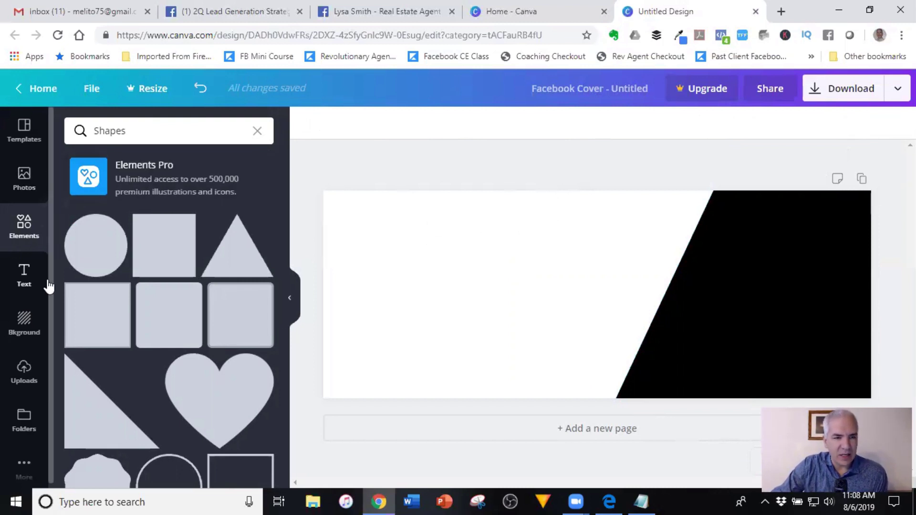
Step: Look through the uploaded images and trending photos, and search the photo library for "real estate"
{"action": "left_click", "coordinate": [25, 372]}
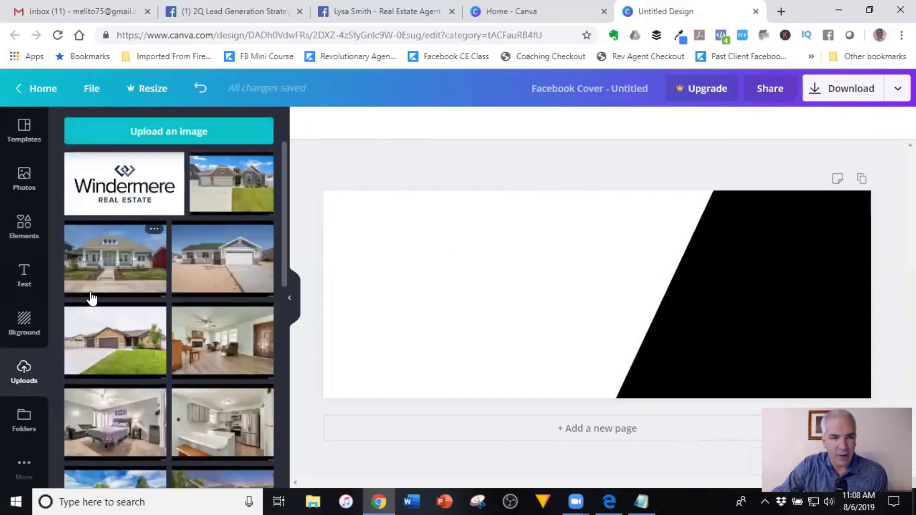
{"action": "left_click", "coordinate": [32, 186]}
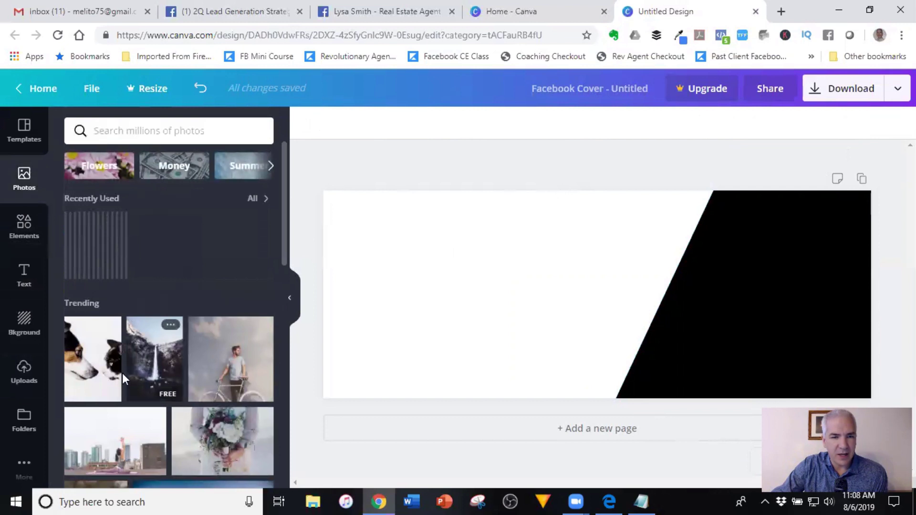
{"action": "scroll", "coordinate": [181, 374], "scroll_direction": "down", "scroll_amount": 5}
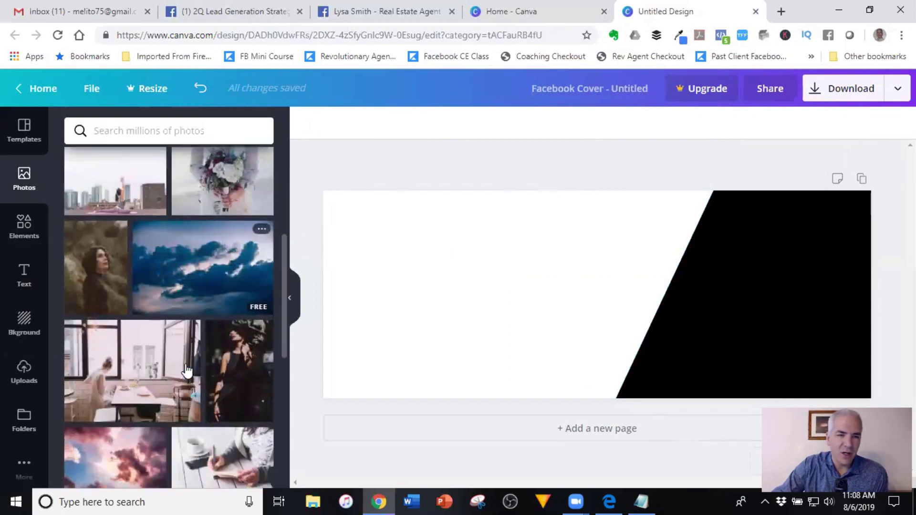
{"action": "scroll", "coordinate": [186, 371], "scroll_direction": "up", "scroll_amount": 5}
{"action": "left_click", "coordinate": [130, 127]}
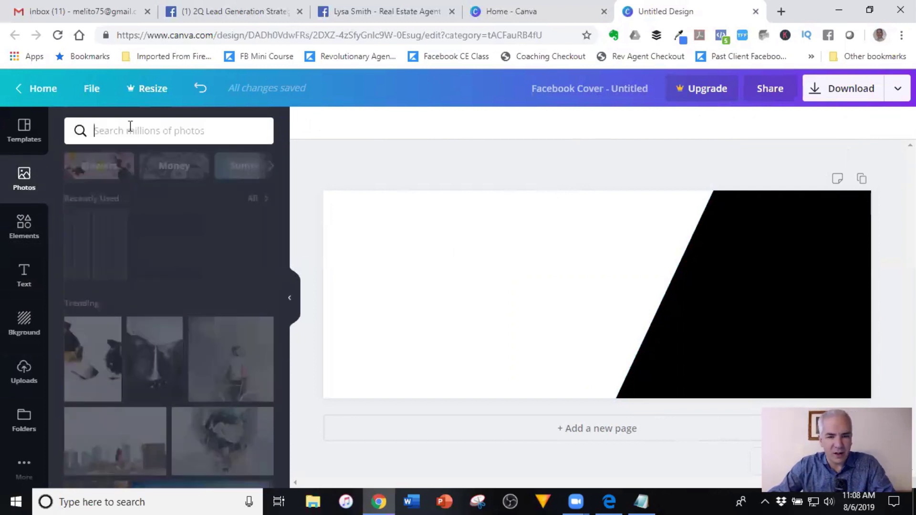
{"action": "type", "text": "real estate"}
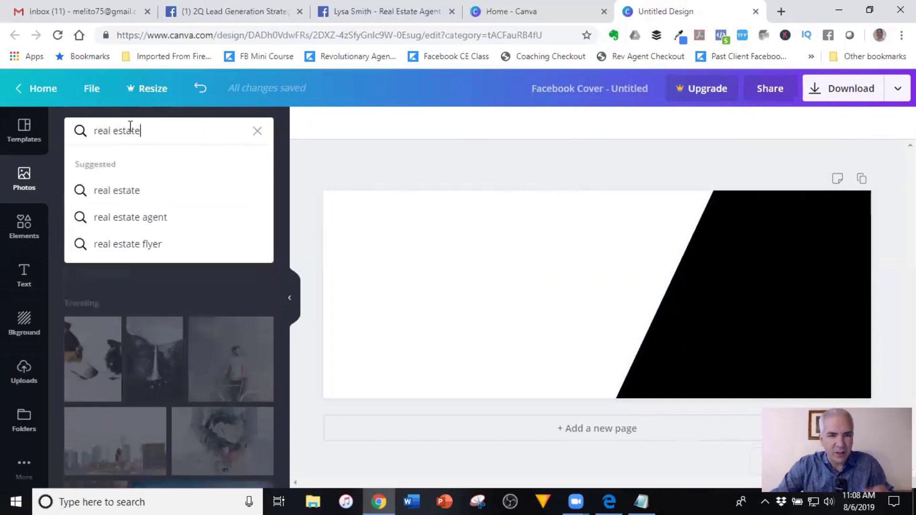
{"action": "left_click", "coordinate": [123, 191]}
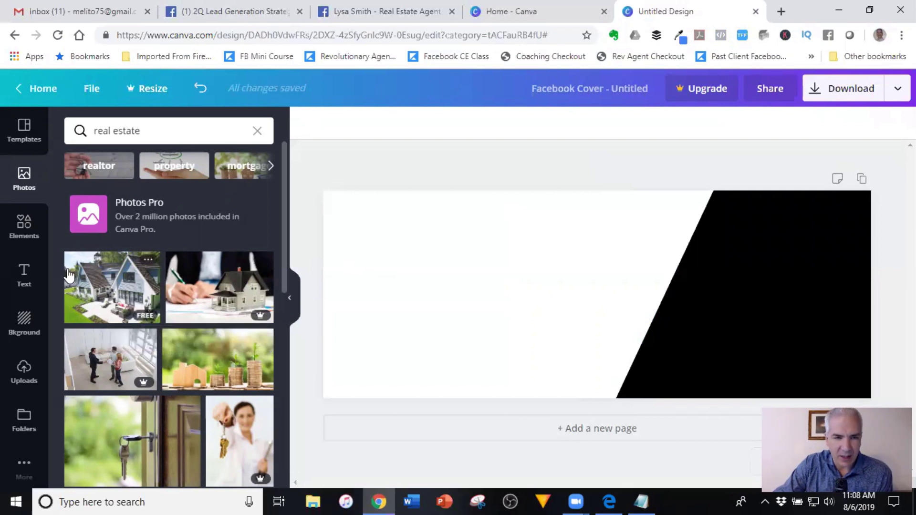
Step: Set the free photo of the blue-clad house as the cover background and shift it down to show more of the roof
{"action": "left_click_drag", "start_coordinate": [120, 281], "coordinate": [354, 208]}
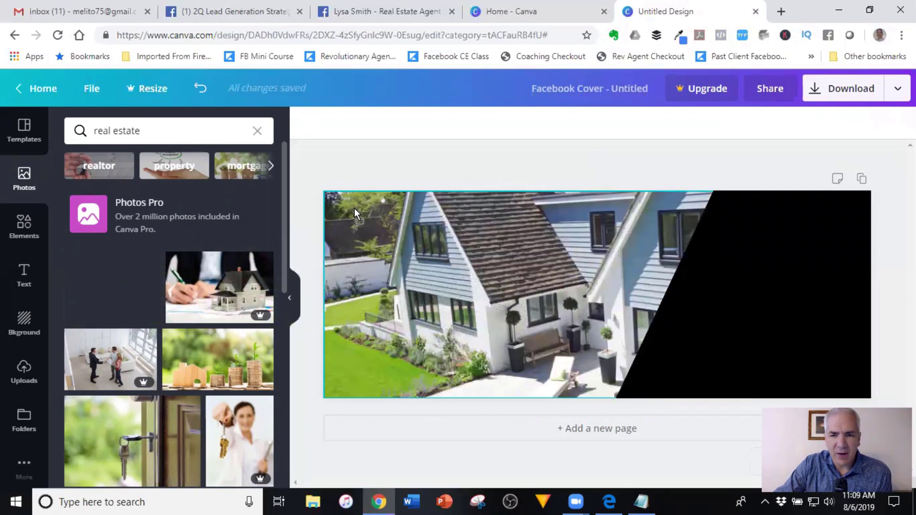
{"action": "double_click", "coordinate": [525, 267]}
{"action": "left_click_drag", "start_coordinate": [523, 262], "coordinate": [497, 283]}
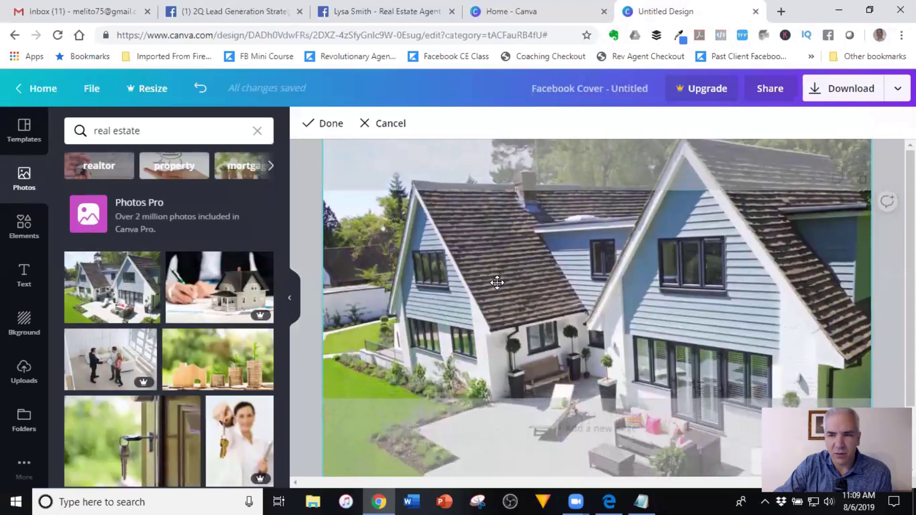
{"action": "left_click", "coordinate": [315, 127]}
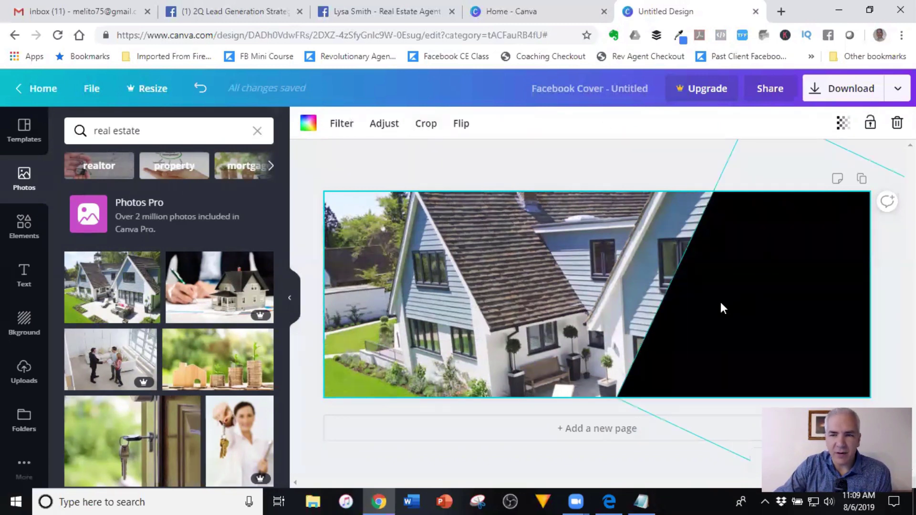
Step: Find the Influence Realty & Relocation logo among the uploaded images and add it to the cover
{"action": "left_click", "coordinate": [21, 372]}
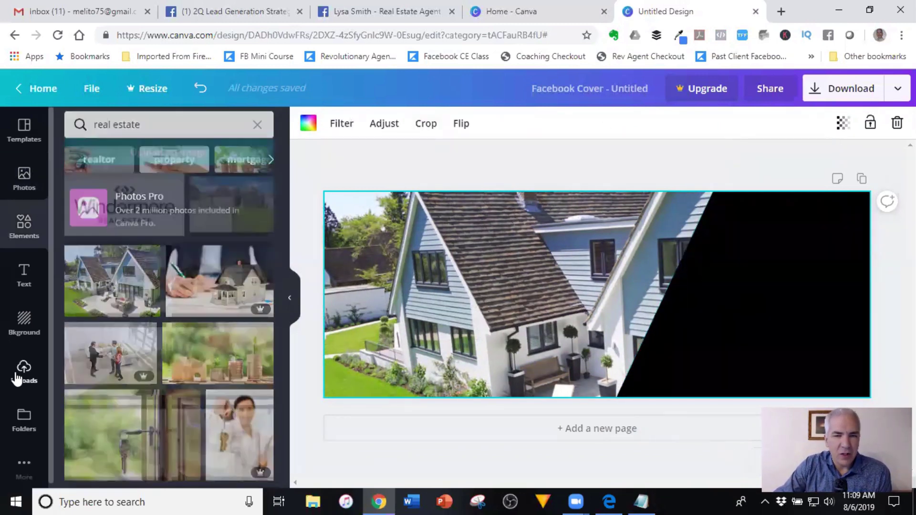
{"action": "scroll", "coordinate": [174, 307], "scroll_direction": "down", "scroll_amount": 10}
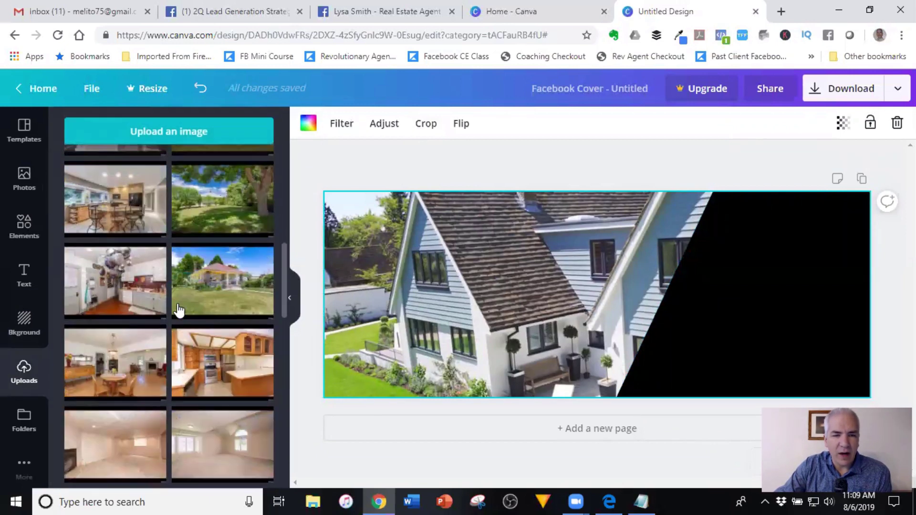
{"action": "scroll", "coordinate": [178, 310], "scroll_direction": "down", "scroll_amount": 10}
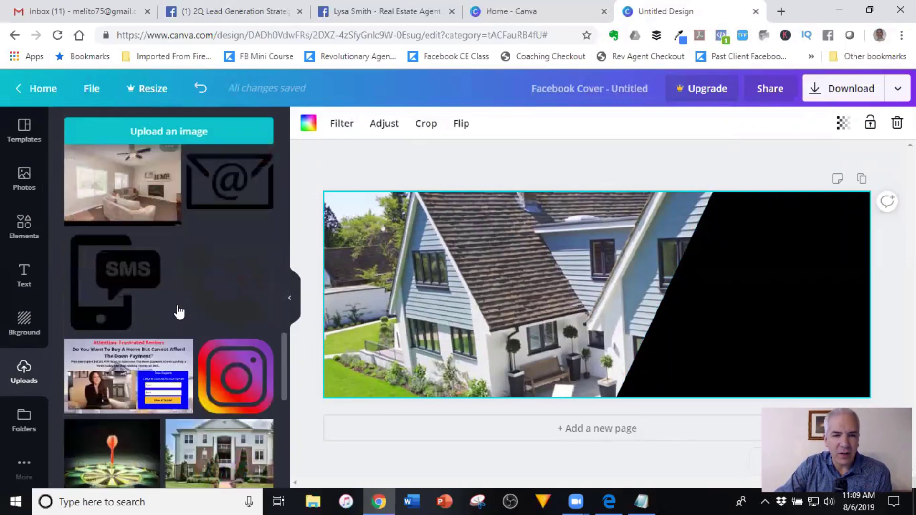
{"action": "scroll", "coordinate": [178, 309], "scroll_direction": "down", "scroll_amount": 10}
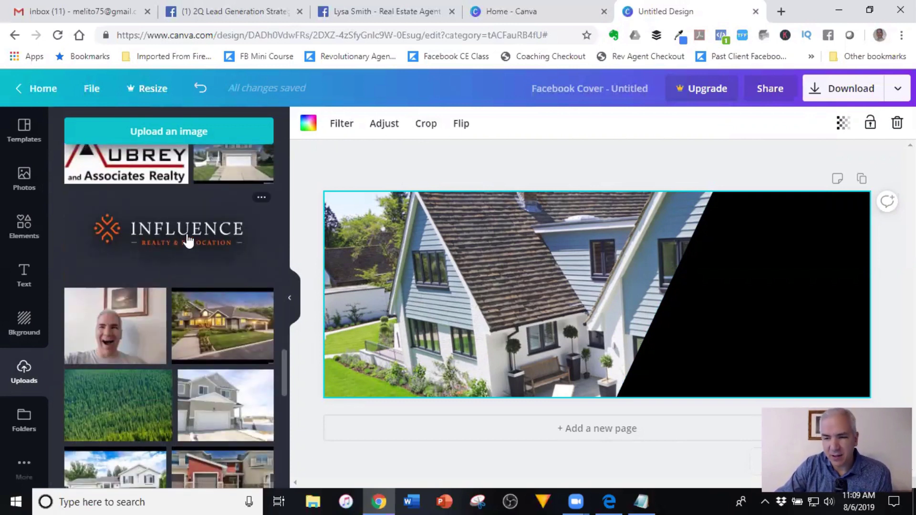
{"action": "mouse_move", "coordinate": [189, 241]}
{"action": "left_mouse_down"}
{"action": "mouse_move", "coordinate": [206, 249]}
{"action": "mouse_move", "coordinate": [175, 243]}
{"action": "left_mouse_up"}
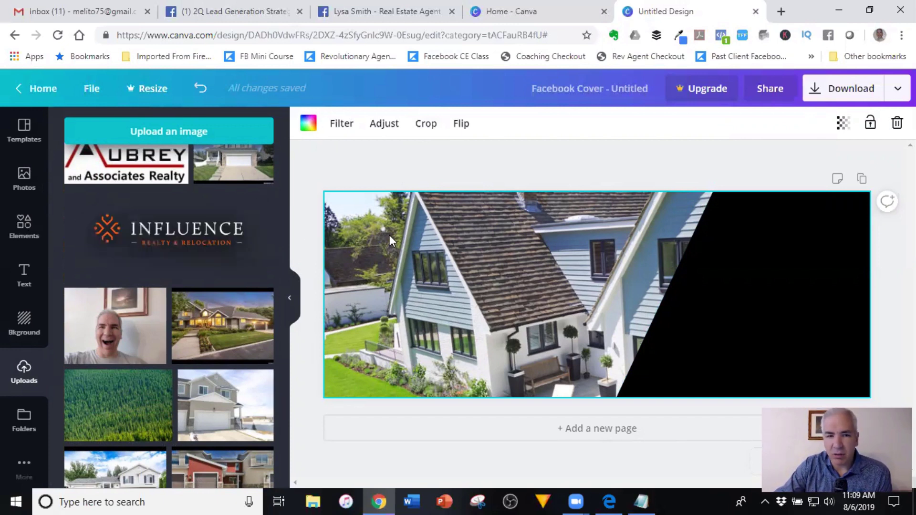
{"action": "left_click", "coordinate": [176, 243]}
Step: Shrink the Influence logo and place it in the upper part of the black panel
{"action": "left_click_drag", "start_coordinate": [540, 341], "coordinate": [651, 338]}
{"action": "left_click_drag", "start_coordinate": [706, 237], "coordinate": [747, 225]}
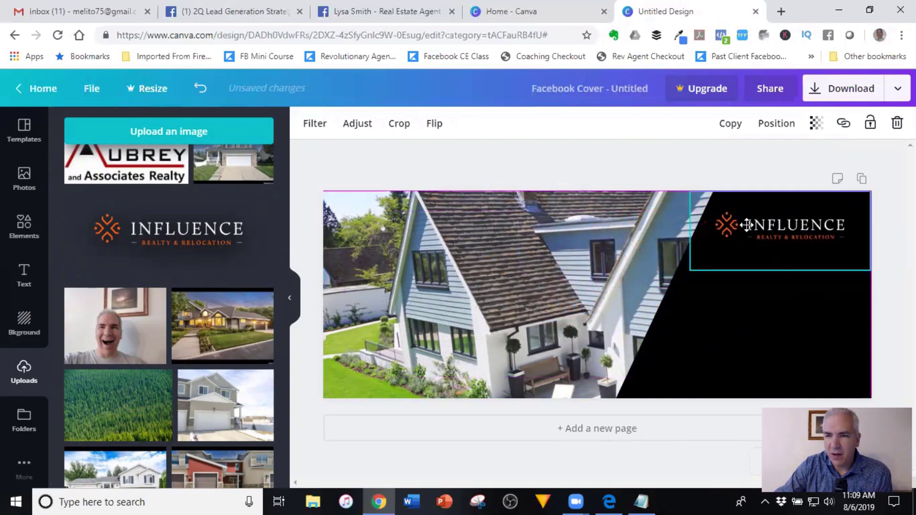
{"action": "left_click", "coordinate": [683, 167]}
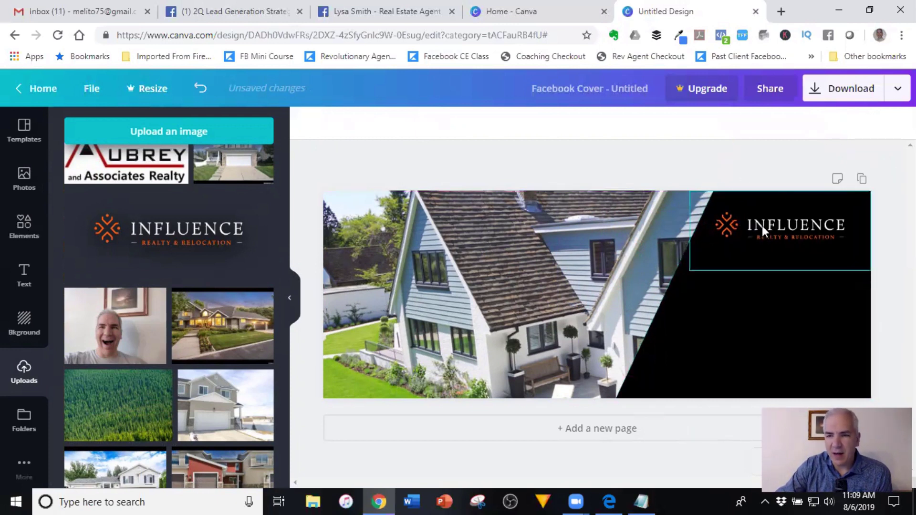
Step: Add a heading to the cover that reads "Search All Available Properties"
{"action": "left_click", "coordinate": [24, 276]}
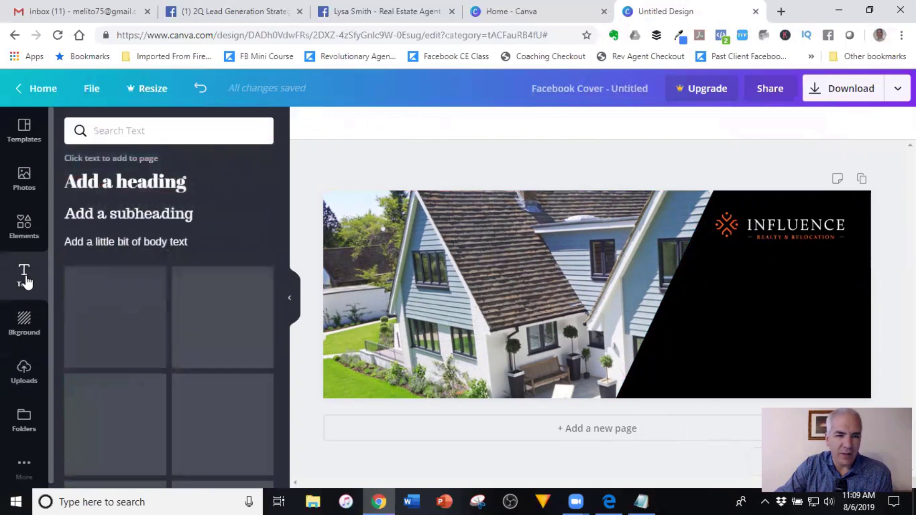
{"action": "left_click", "coordinate": [167, 183]}
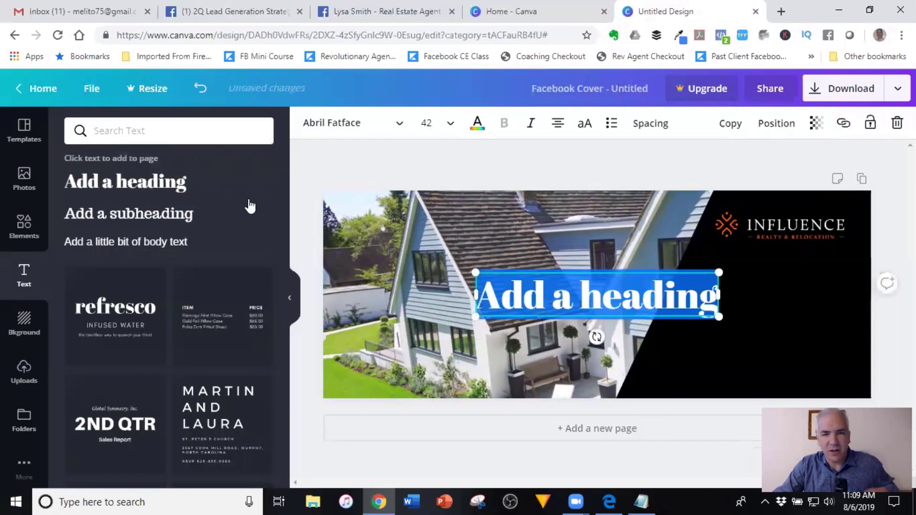
{"action": "type", "text": "SEarch"}
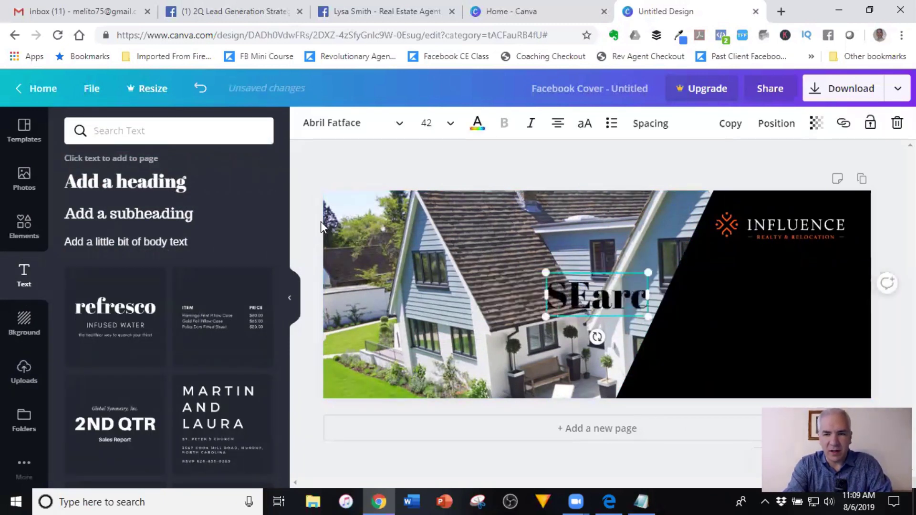
{"action": "key", "text": "BackSpace"}
{"action": "key", "text": "BackSpace"}
{"action": "key", "text": "BackSpace"}
{"action": "key", "text": "BackSpace"}
{"action": "key", "text": "BackSpace"}
{"action": "type", "text": "ea"}
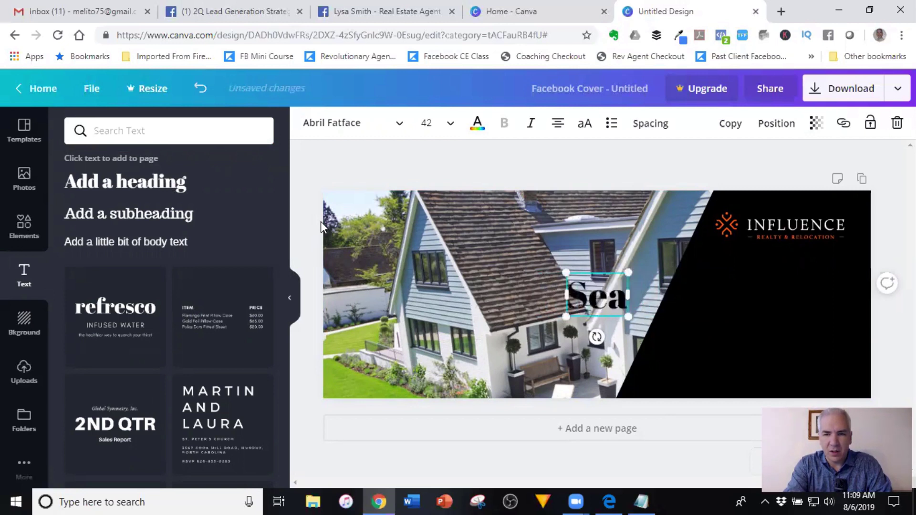
{"action": "type", "text": "rch All"}
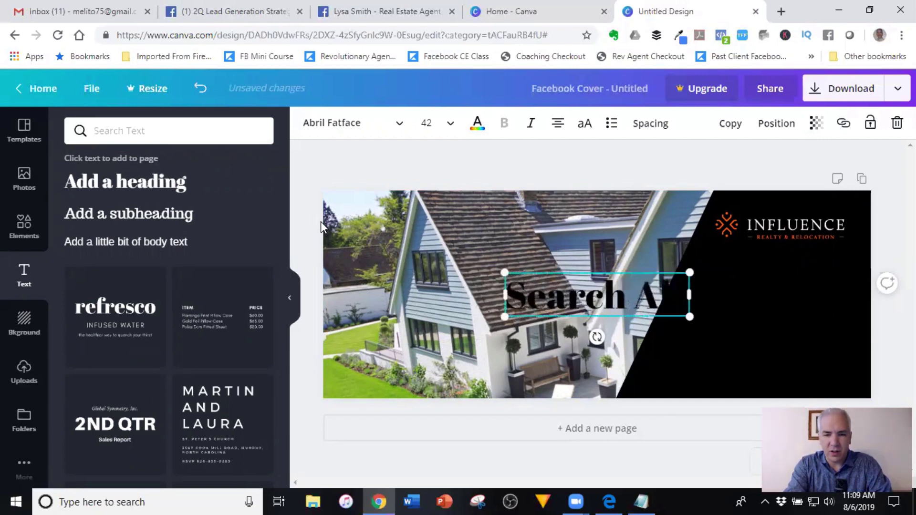
{"action": "type", "text": " Ava"}
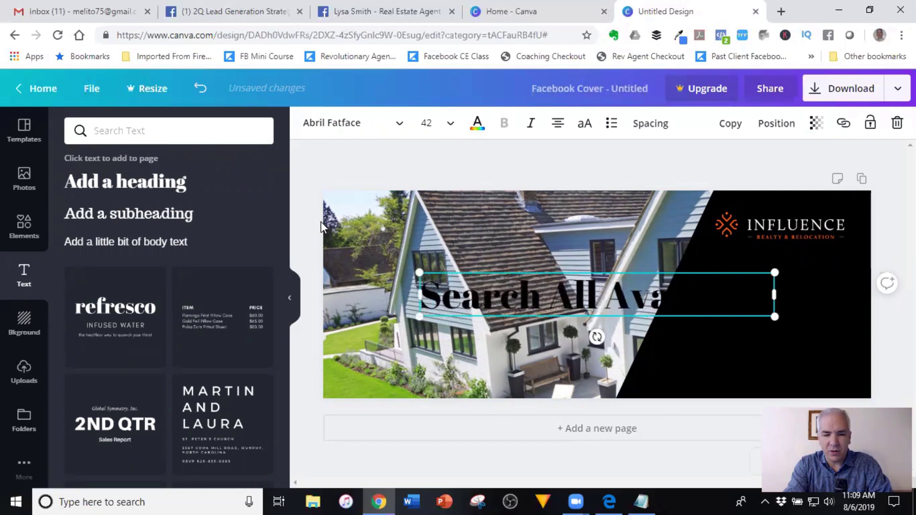
{"action": "type", "text": "ilable Properties"}
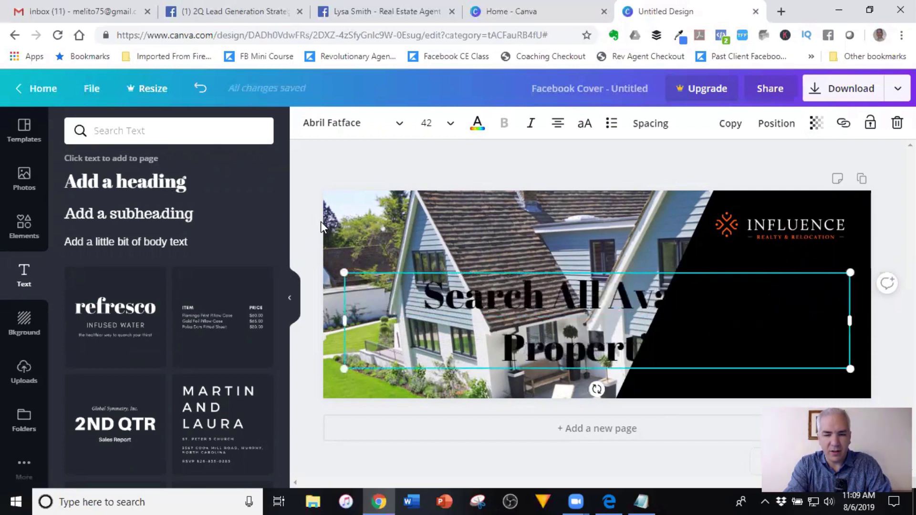
Step: Extend the heading with "On Our Website" and remove the stray word "Bes" before it
{"action": "key", "text": "BackSpace"}
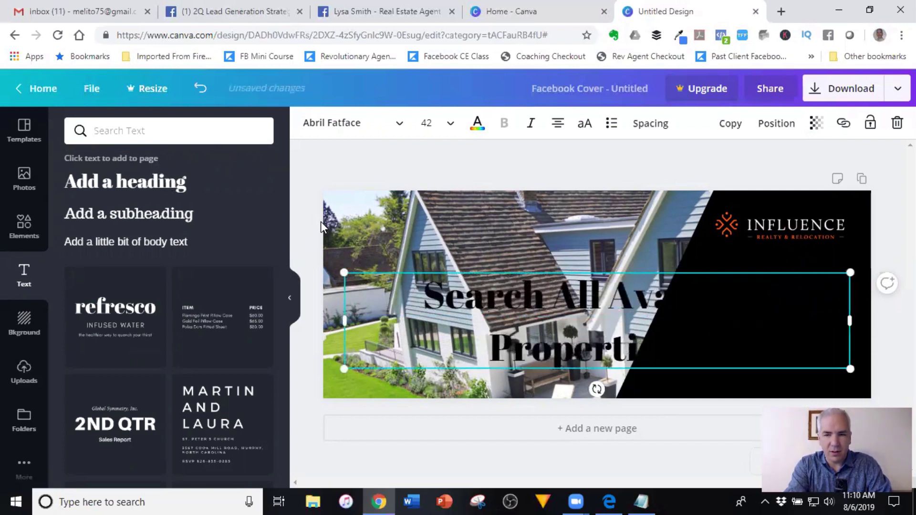
{"action": "type", "text": "s Bef"}
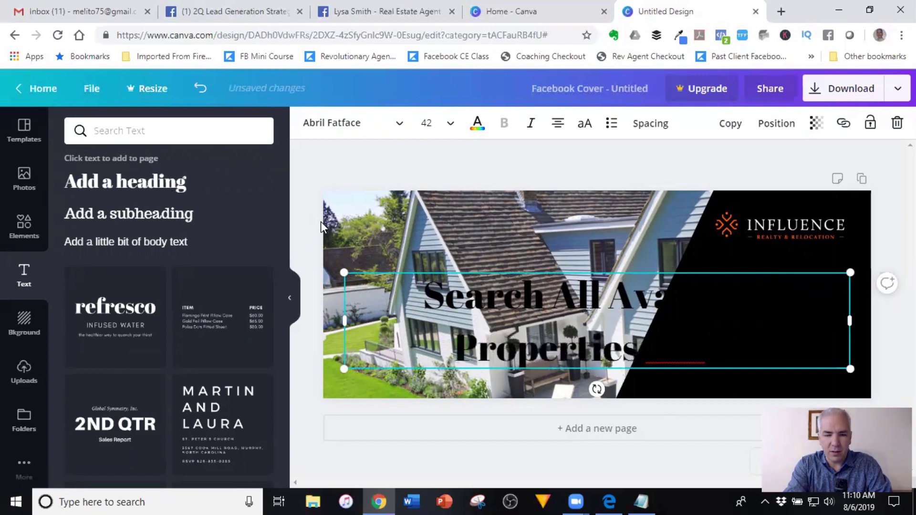
{"action": "type", "text": "Website"}
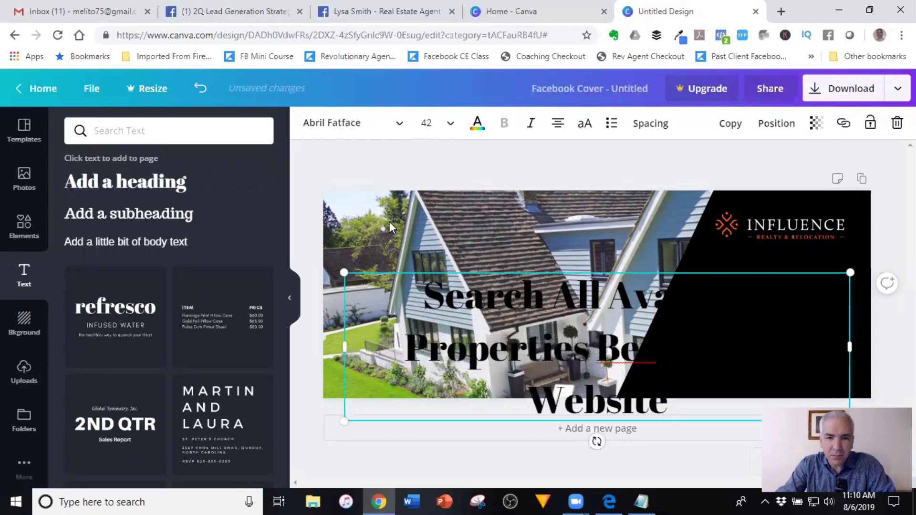
{"action": "left_click_drag", "start_coordinate": [445, 294], "coordinate": [674, 399]}
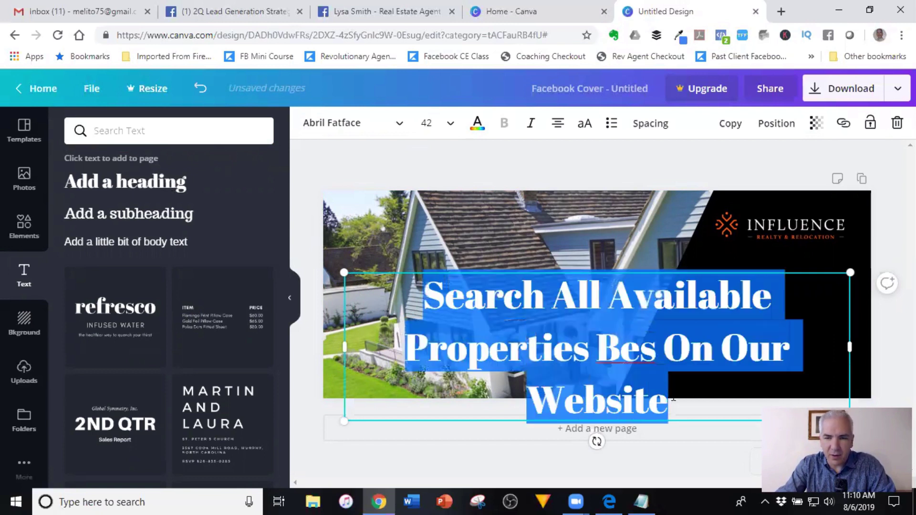
{"action": "left_click", "coordinate": [591, 341]}
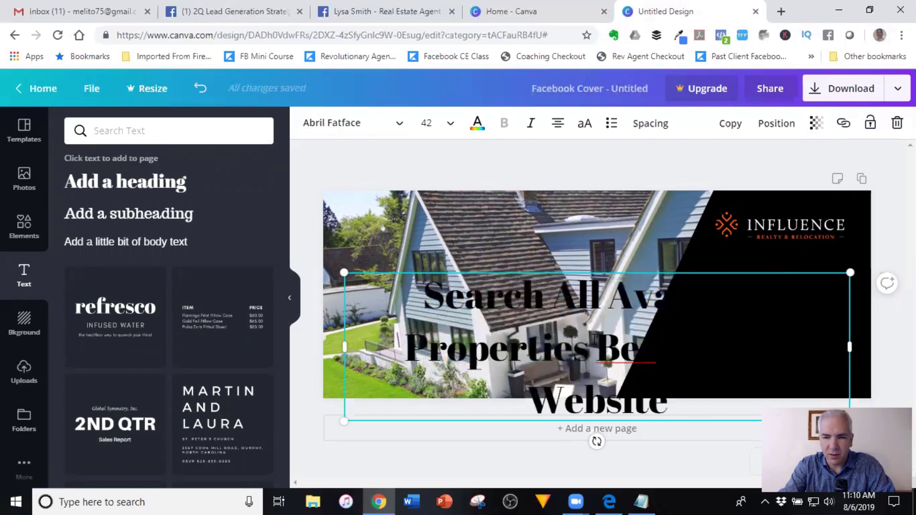
{"action": "key", "text": "Delete"}
{"action": "key", "text": "Delete"}
{"action": "key", "text": "Delete"}
{"action": "key", "text": "Delete"}
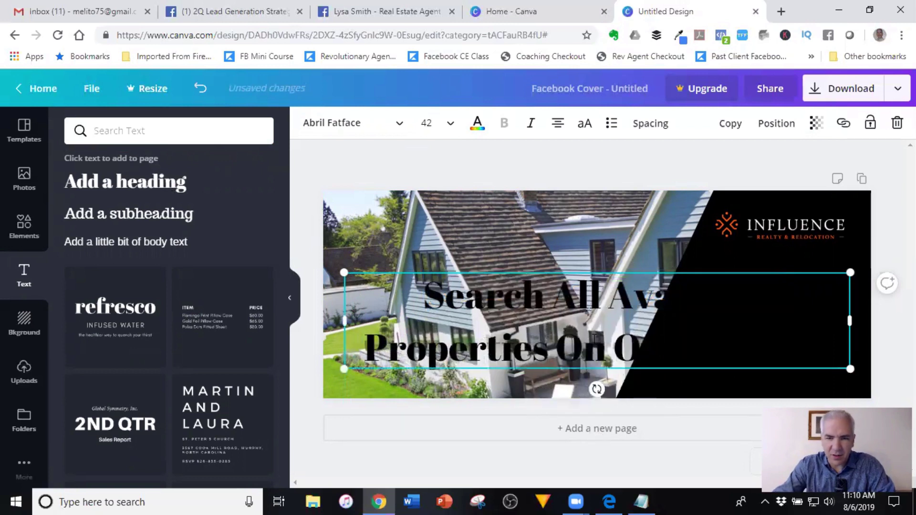
Step: Change the font of the whole heading to Anton
{"action": "key", "text": "ctrl+a"}
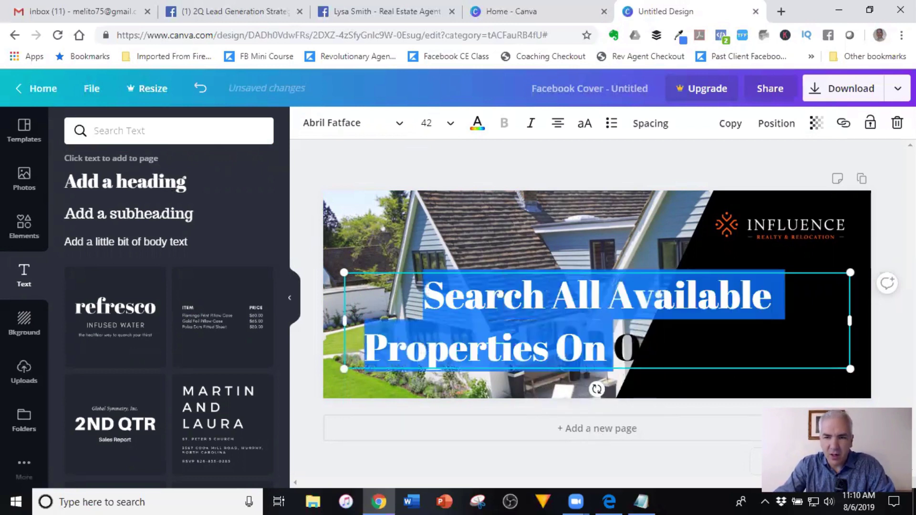
{"action": "left_click", "coordinate": [377, 128]}
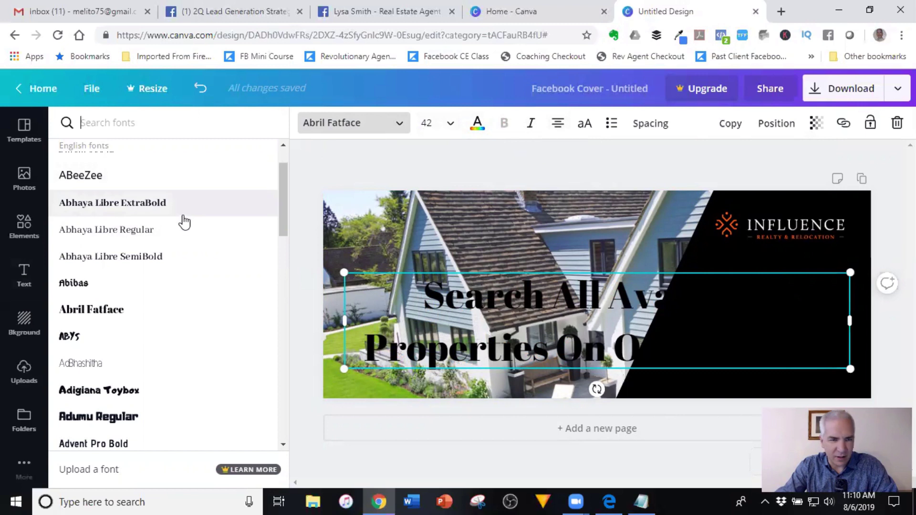
{"action": "scroll", "coordinate": [200, 210], "scroll_direction": "down", "scroll_amount": 4}
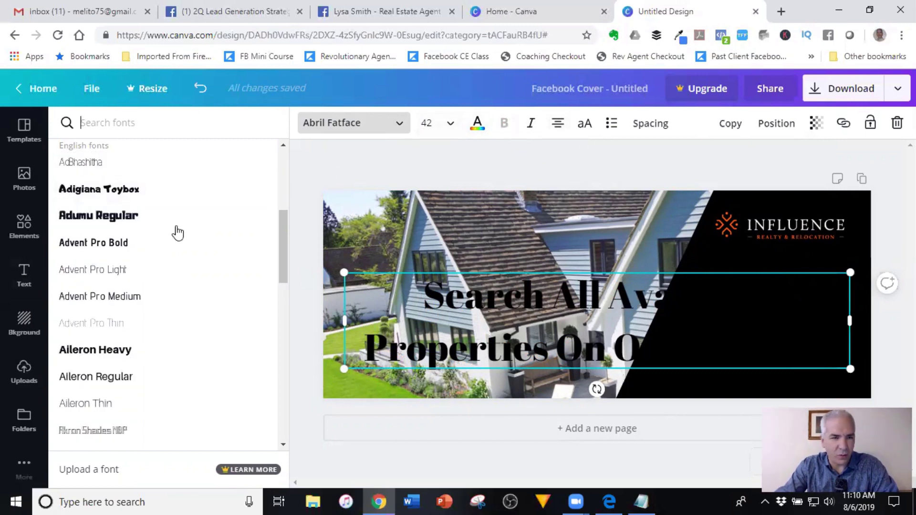
{"action": "scroll", "coordinate": [147, 243], "scroll_direction": "down", "scroll_amount": 8}
{"action": "scroll", "coordinate": [151, 249], "scroll_direction": "down", "scroll_amount": 10}
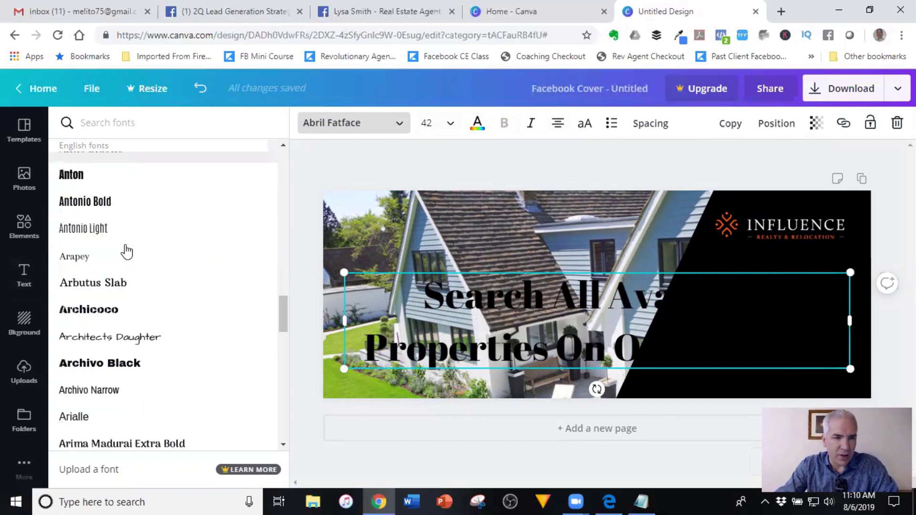
{"action": "left_click", "coordinate": [73, 177]}
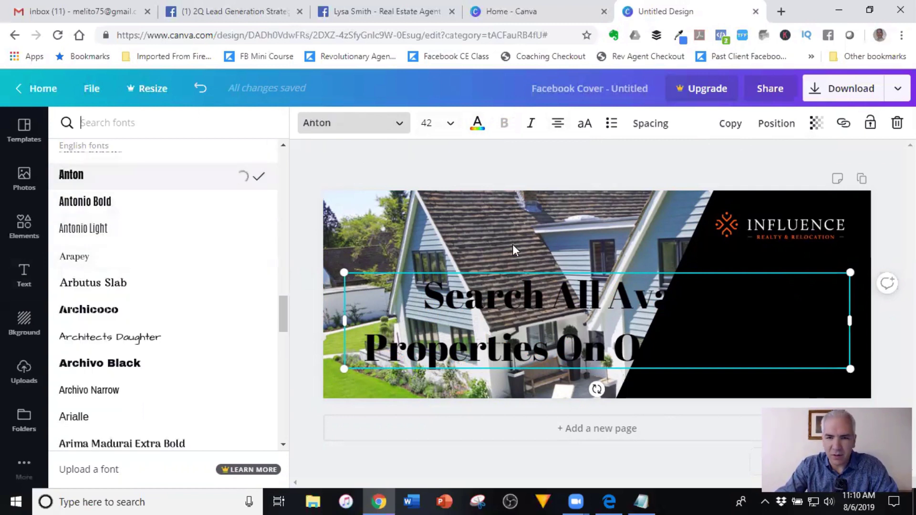
Step: Set the heading's font size to 28 and its text color to white
{"action": "left_click", "coordinate": [448, 125]}
{"action": "left_click", "coordinate": [440, 187]}
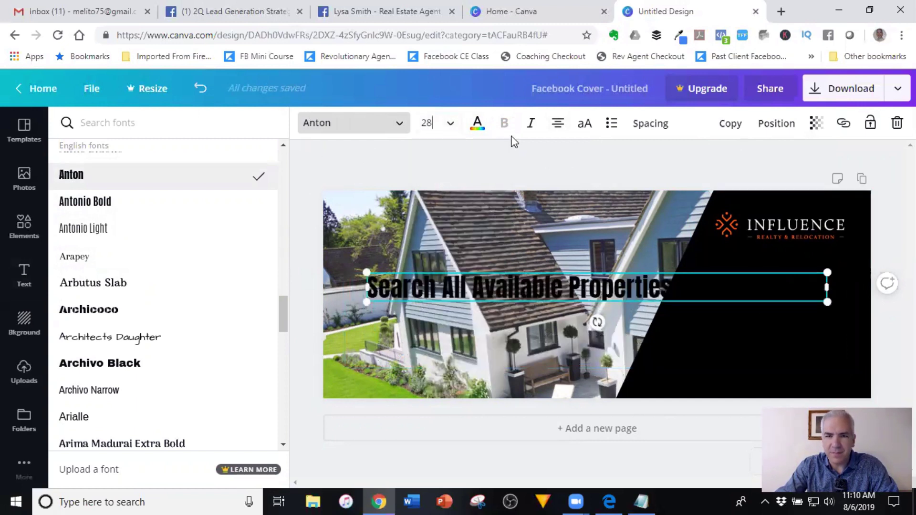
{"action": "left_click", "coordinate": [477, 124]}
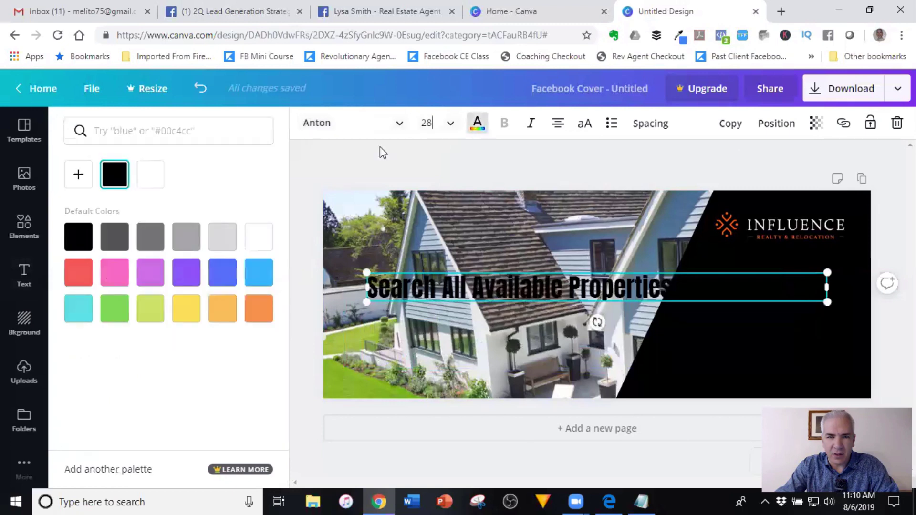
{"action": "left_click", "coordinate": [151, 175]}
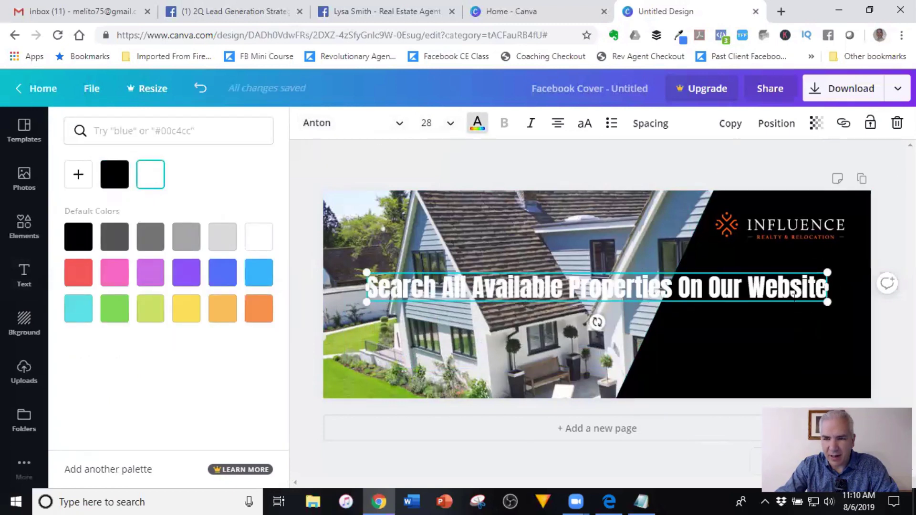
Step: Narrow the heading box so the text wraps onto three lines in the black panel, and scale it down to about size 24.1
{"action": "left_click_drag", "start_coordinate": [365, 288], "coordinate": [662, 287]}
{"action": "left_click_drag", "start_coordinate": [831, 339], "coordinate": [861, 334]}
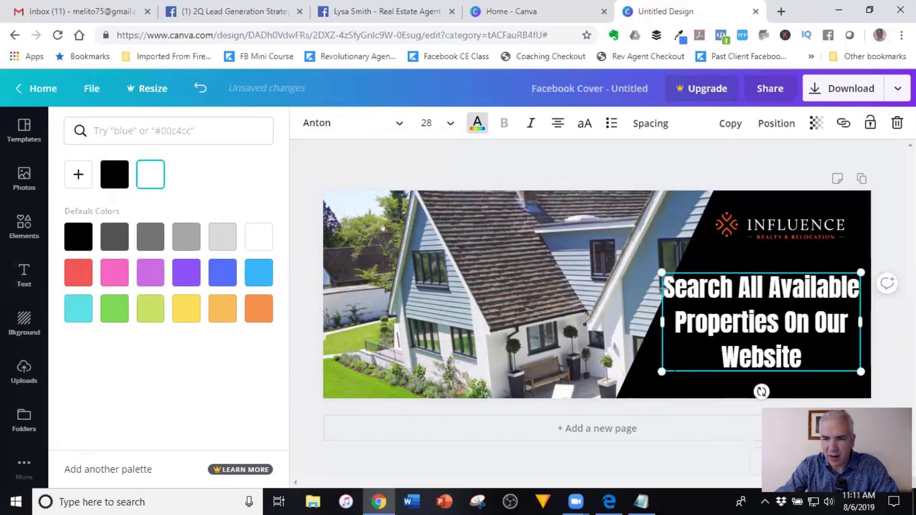
{"action": "left_click_drag", "start_coordinate": [677, 361], "coordinate": [706, 347]}
Step: Move the heading up to sit just below the Influence logo in the black panel
{"action": "left_click_drag", "start_coordinate": [739, 317], "coordinate": [747, 292]}
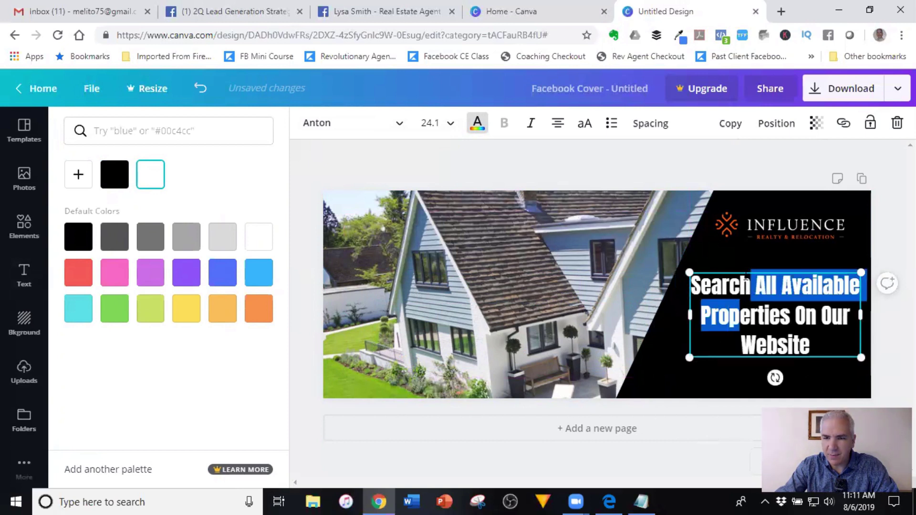
{"action": "left_click", "coordinate": [732, 261]}
{"action": "left_click_drag", "start_coordinate": [763, 344], "coordinate": [763, 325]}
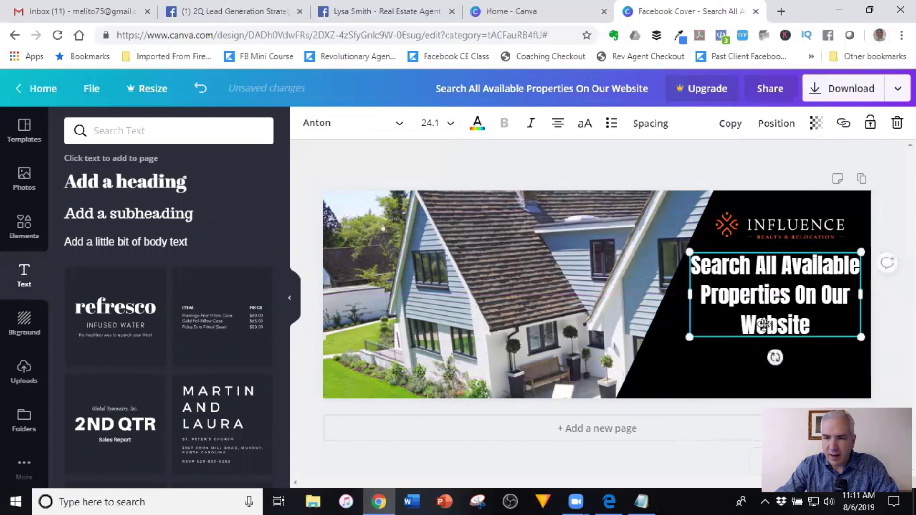
{"action": "left_click", "coordinate": [557, 175]}
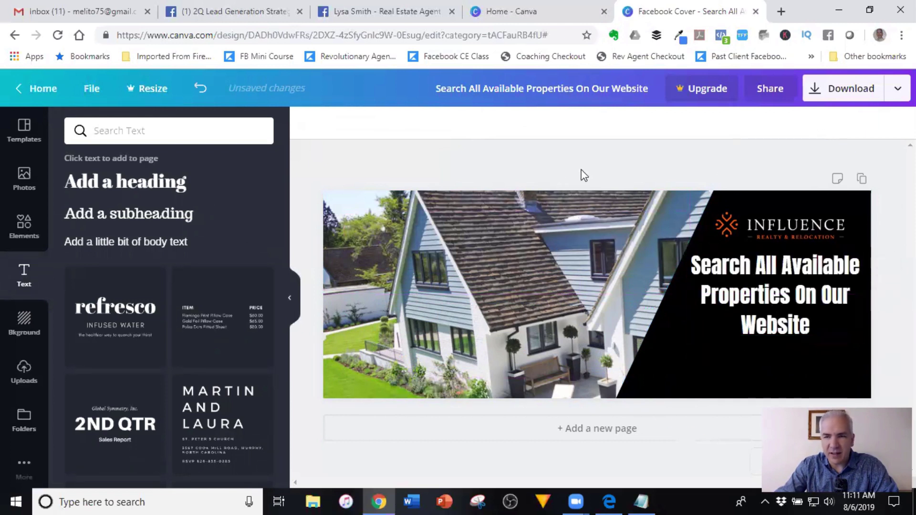
Step: Check the existing cover on the real estate agent's Facebook page for reference and return to the Canva design
{"action": "left_click", "coordinate": [403, 13]}
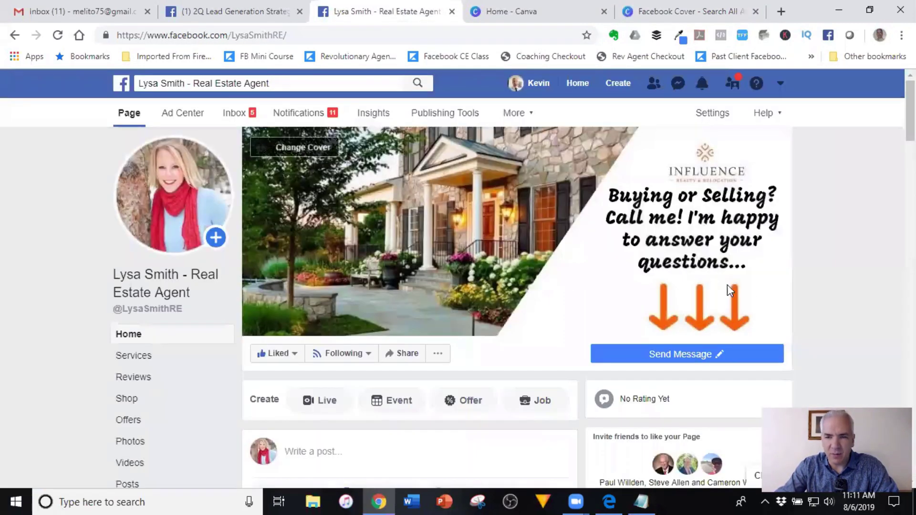
{"action": "left_click", "coordinate": [255, 11]}
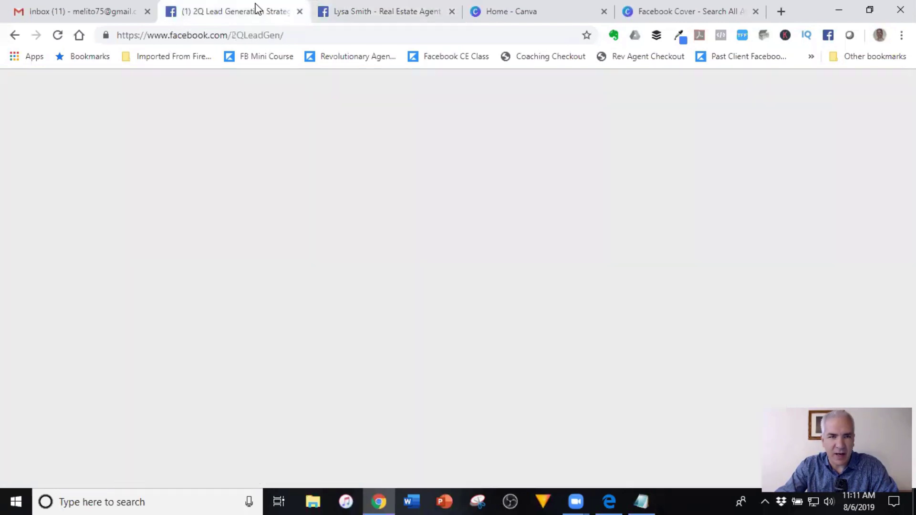
{"action": "left_click", "coordinate": [115, 11]}
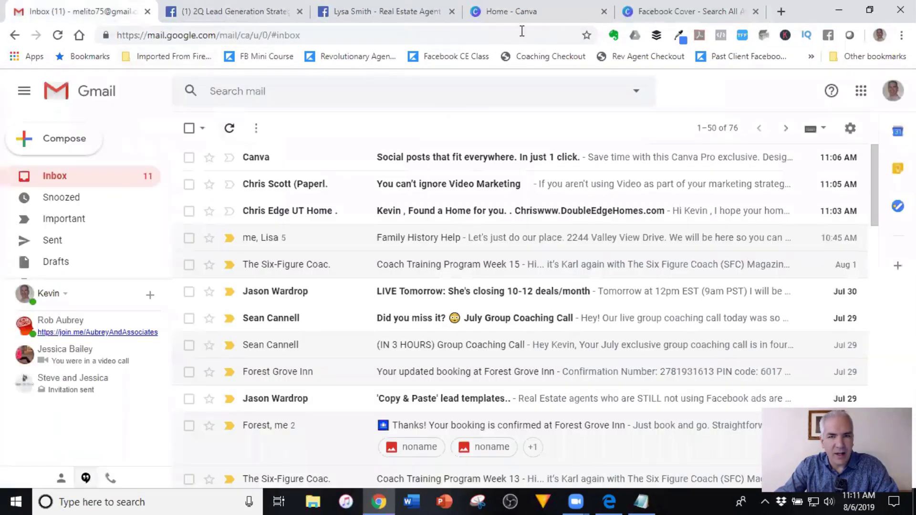
{"action": "left_click", "coordinate": [660, 12]}
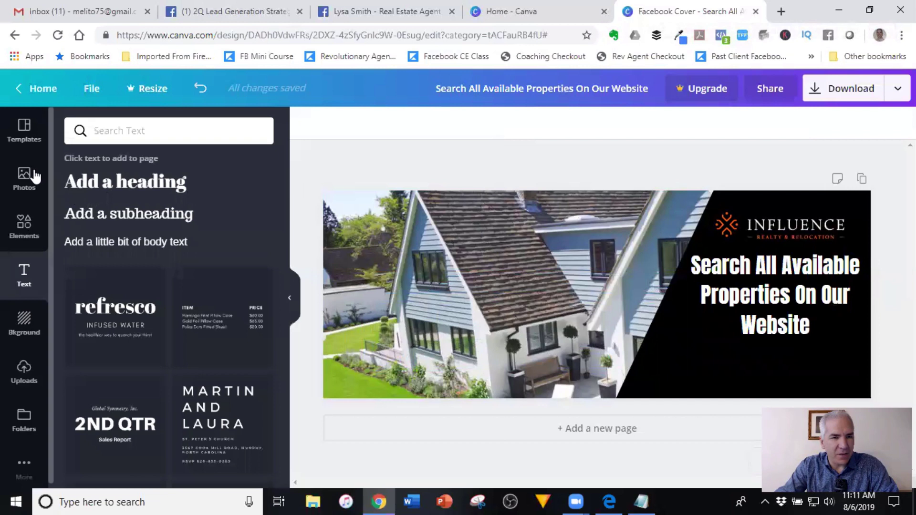
Step: Search the elements library for "arrow"
{"action": "left_click", "coordinate": [26, 222]}
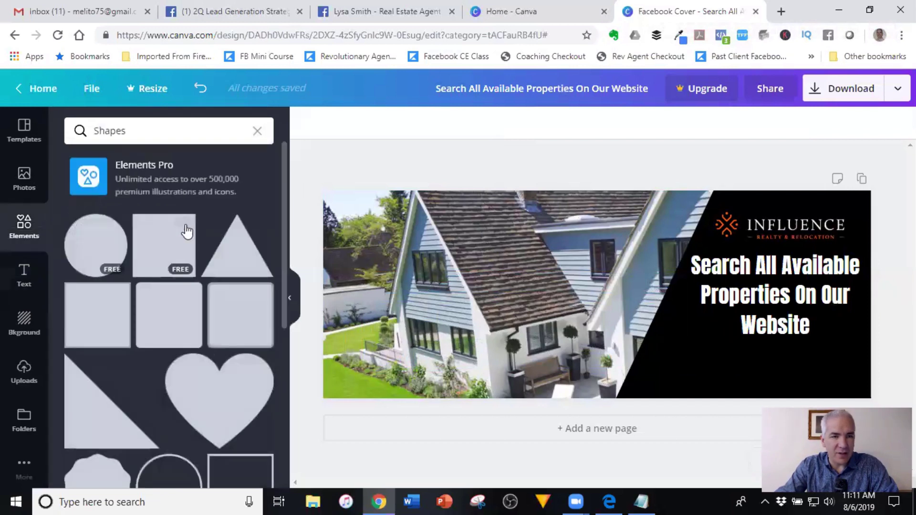
{"action": "left_click", "coordinate": [259, 131]}
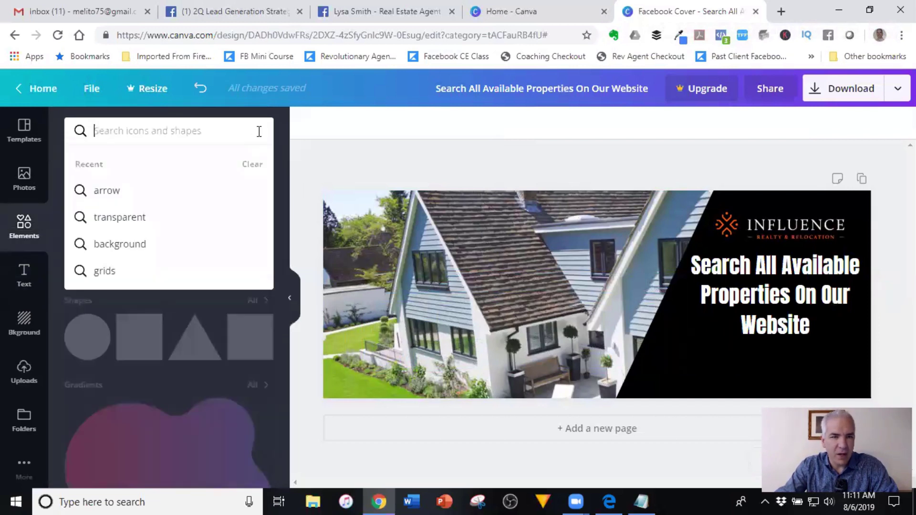
{"action": "left_click", "coordinate": [108, 190]}
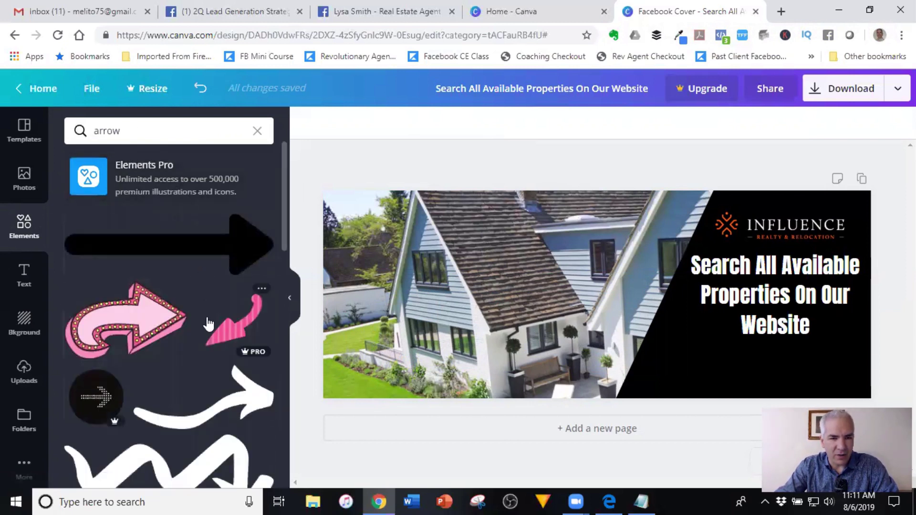
Step: Add the free thin, straight arrow with a single open head pointing right to the cover
{"action": "scroll", "coordinate": [206, 320], "scroll_direction": "down", "scroll_amount": 3}
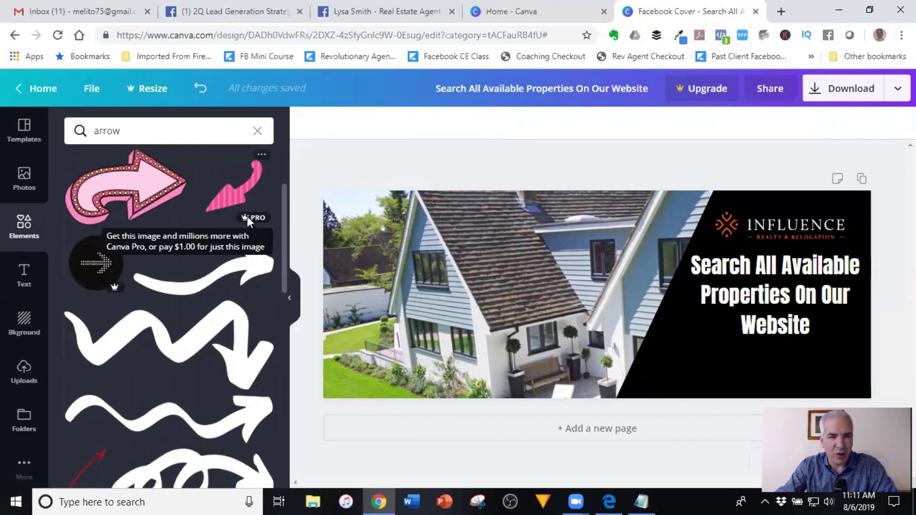
{"action": "scroll", "coordinate": [179, 245], "scroll_direction": "down", "scroll_amount": 1}
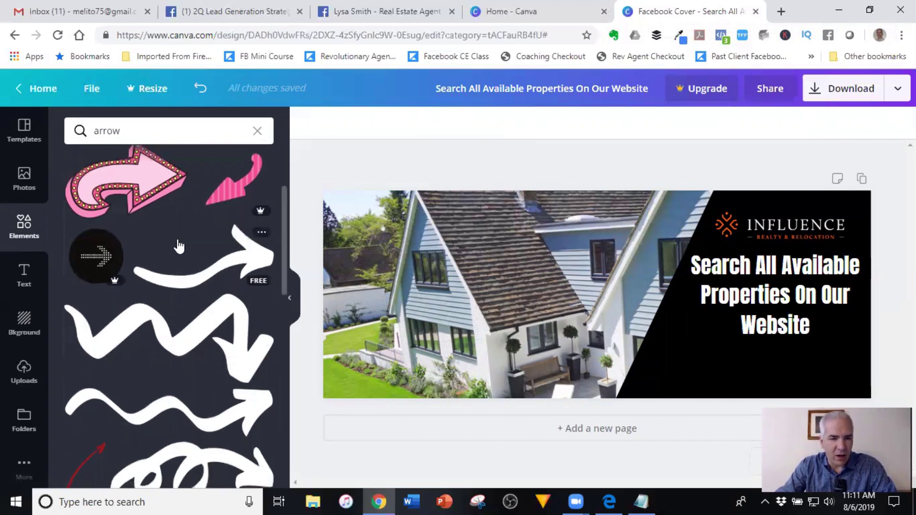
{"action": "scroll", "coordinate": [179, 246], "scroll_direction": "down", "scroll_amount": 3}
{"action": "scroll", "coordinate": [204, 270], "scroll_direction": "down", "scroll_amount": 10}
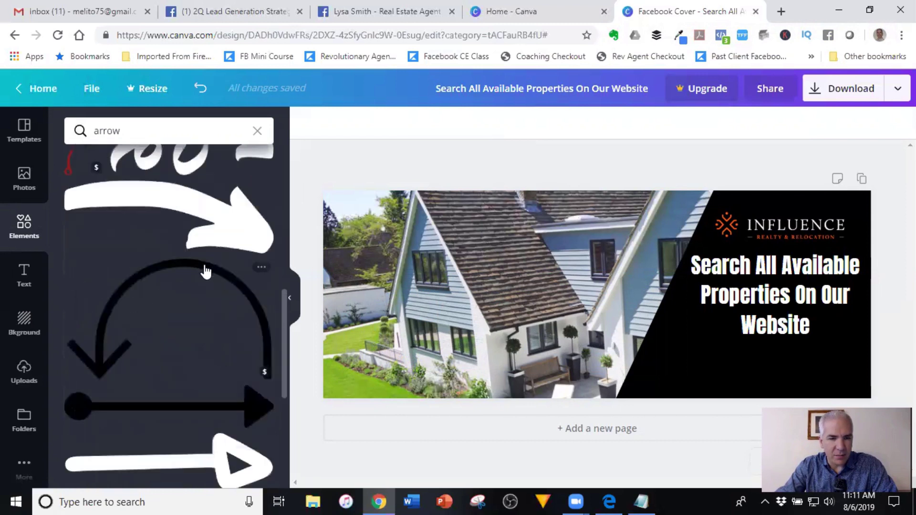
{"action": "scroll", "coordinate": [206, 270], "scroll_direction": "down", "scroll_amount": 10}
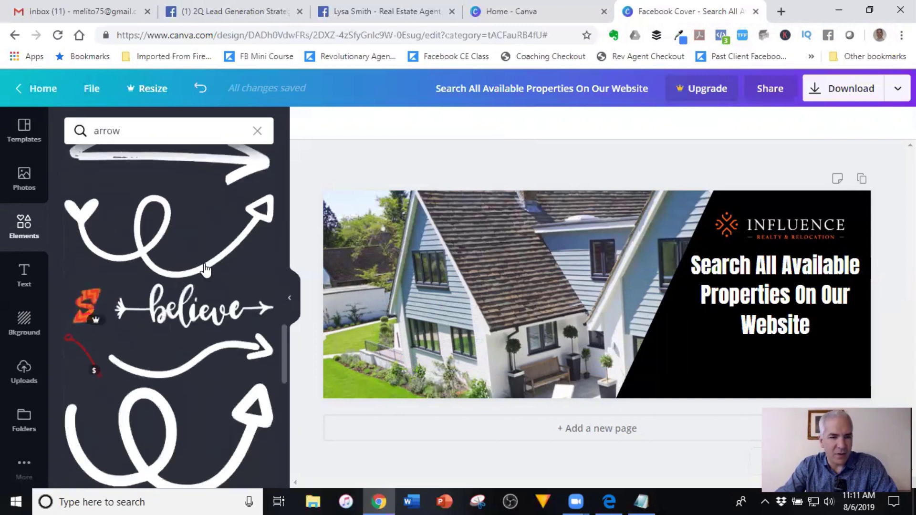
{"action": "scroll", "coordinate": [205, 271], "scroll_direction": "down", "scroll_amount": 10}
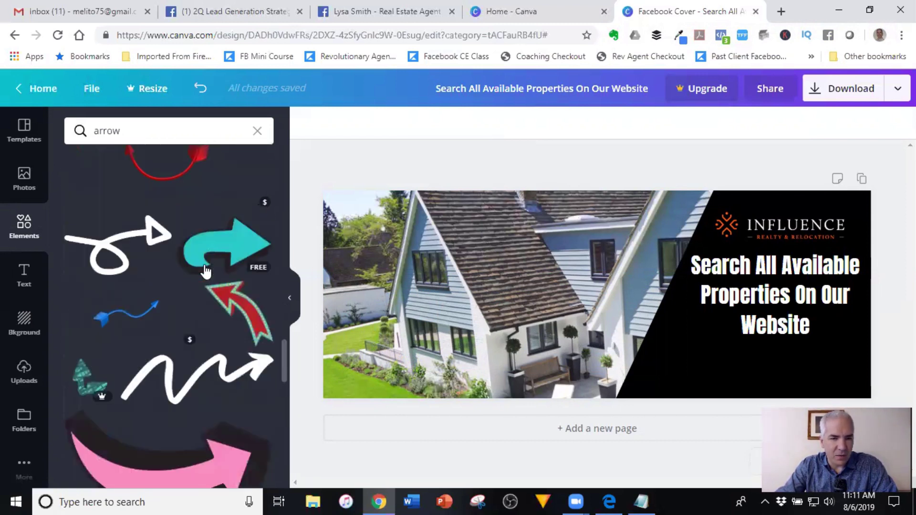
{"action": "scroll", "coordinate": [205, 270], "scroll_direction": "up", "scroll_amount": 3}
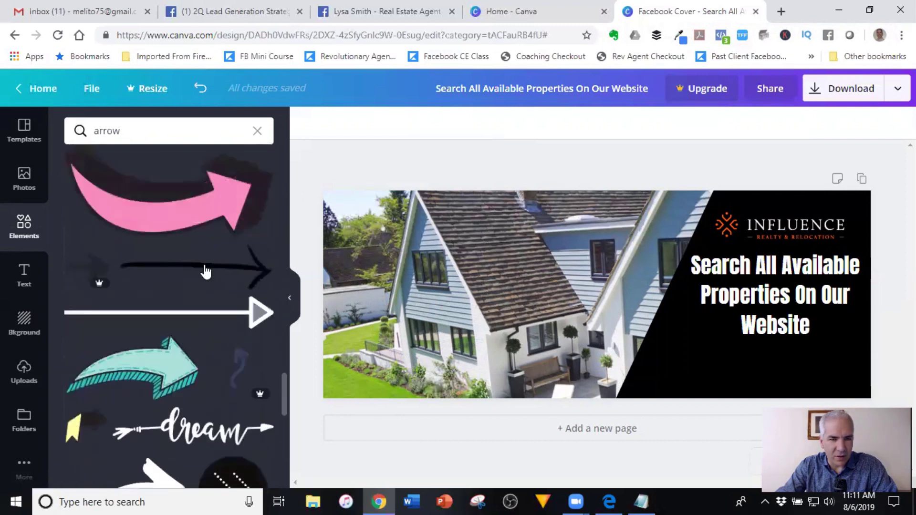
{"action": "scroll", "coordinate": [205, 271], "scroll_direction": "down", "scroll_amount": 10}
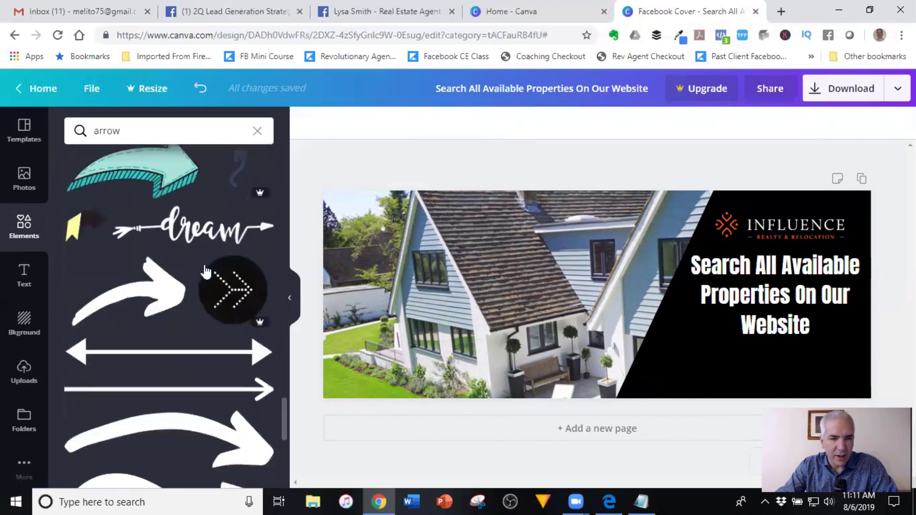
{"action": "scroll", "coordinate": [205, 271], "scroll_direction": "up", "scroll_amount": 4}
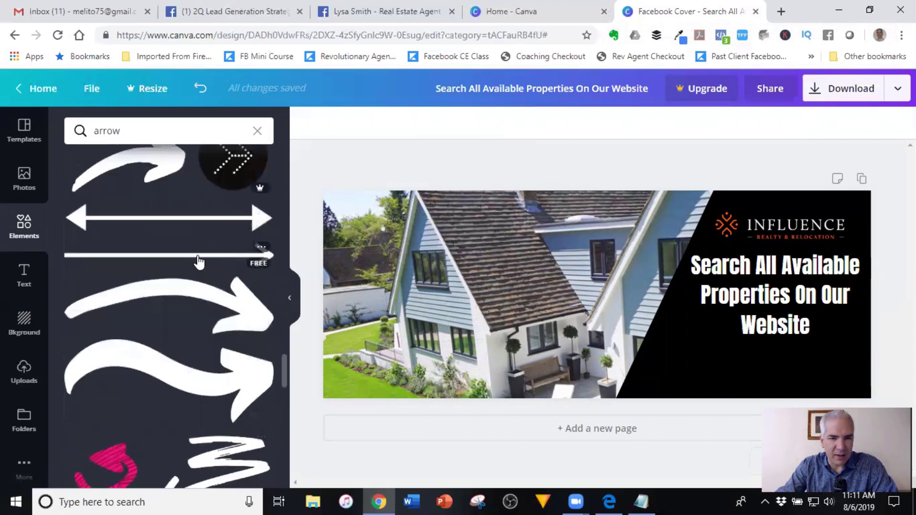
{"action": "left_click", "coordinate": [200, 262]}
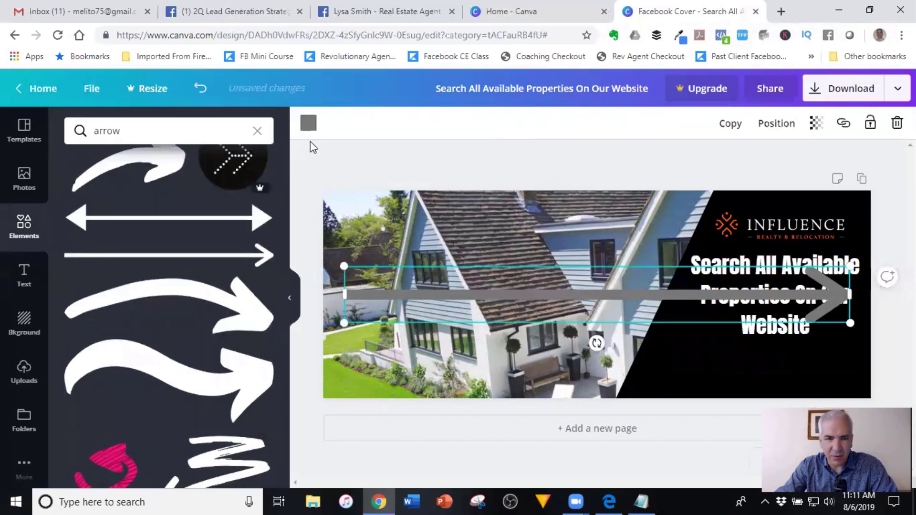
Step: Recolor the arrow with the custom bright red #fa0000
{"action": "left_click", "coordinate": [308, 123]}
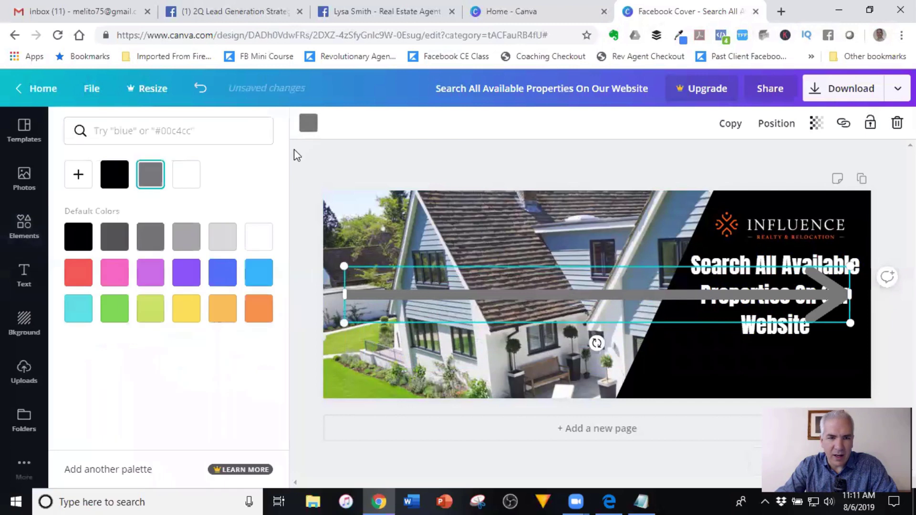
{"action": "left_click", "coordinate": [79, 179]}
{"action": "left_click", "coordinate": [250, 210]}
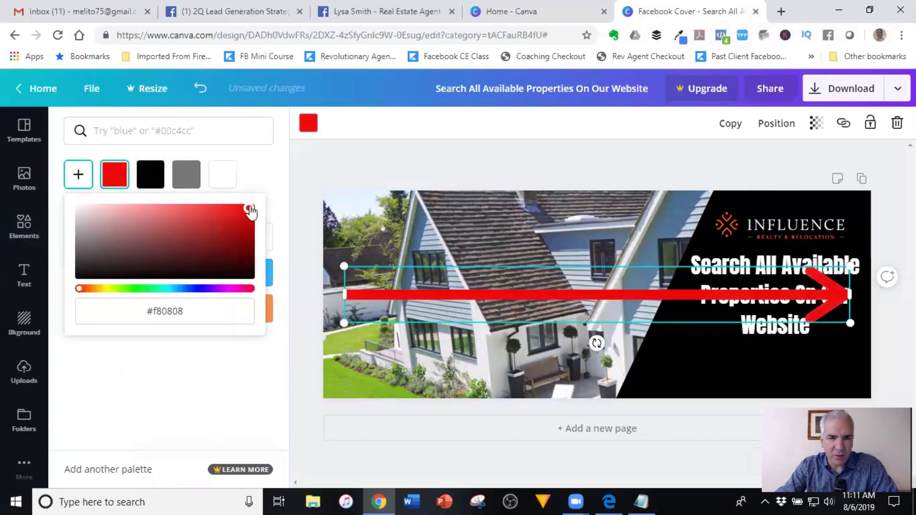
{"action": "left_click_drag", "start_coordinate": [249, 212], "coordinate": [256, 210]}
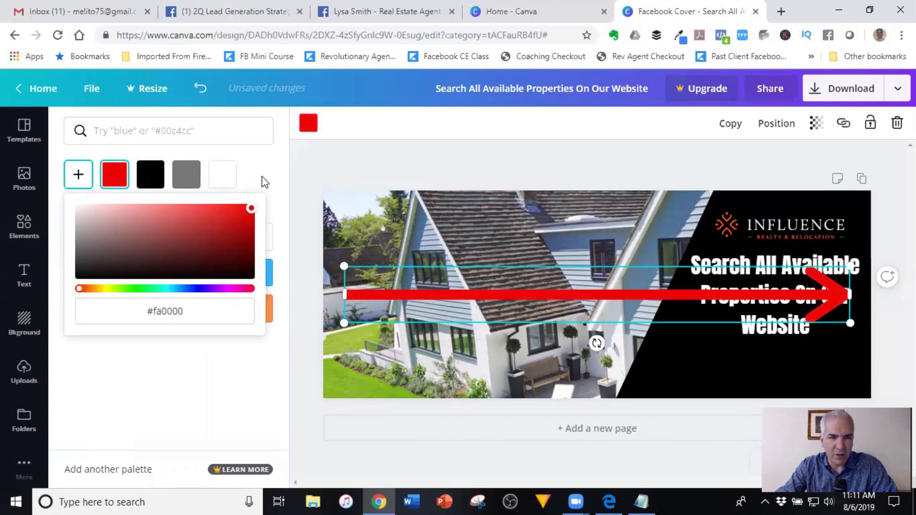
{"action": "left_click", "coordinate": [386, 167]}
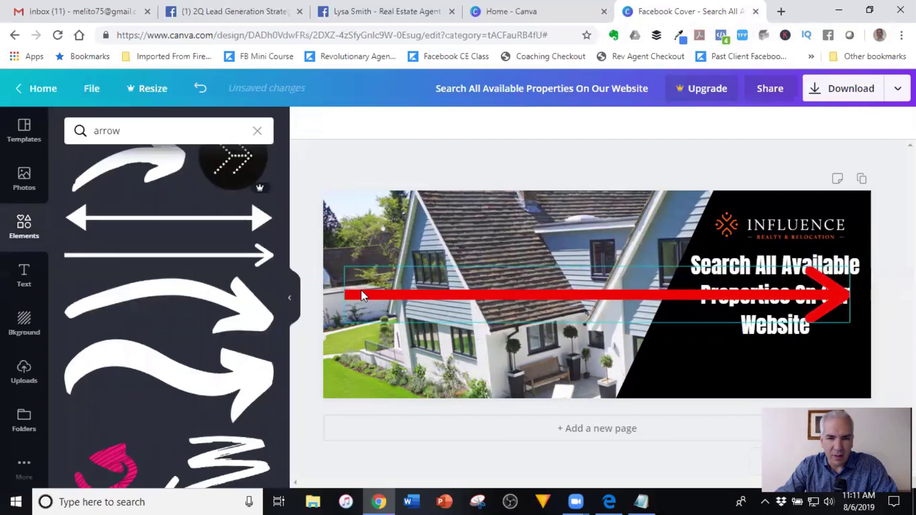
Step: Shorten and shrink the red arrow, and place it pointing straight down below the left part of the headline
{"action": "left_click", "coordinate": [358, 294]}
{"action": "left_click_drag", "start_coordinate": [345, 293], "coordinate": [801, 289]}
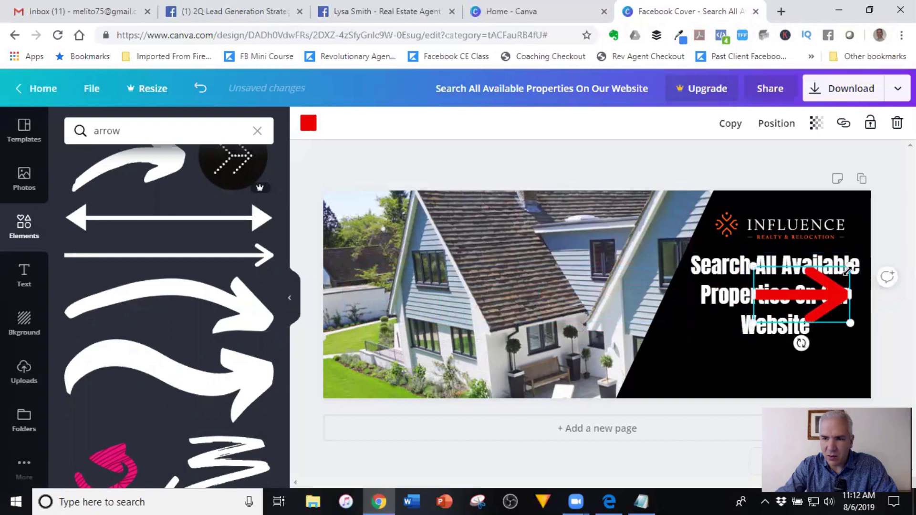
{"action": "left_click_drag", "start_coordinate": [850, 268], "coordinate": [814, 287]}
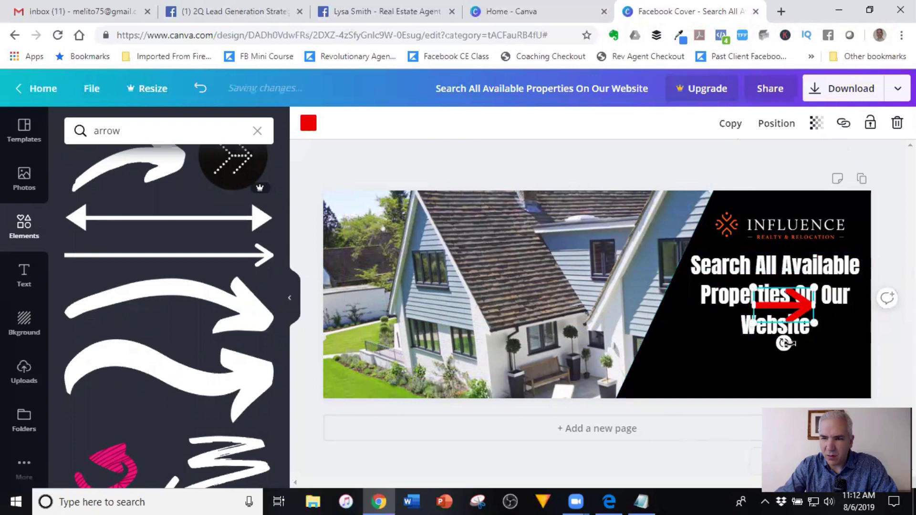
{"action": "left_click_drag", "start_coordinate": [783, 343], "coordinate": [705, 303]}
{"action": "left_click_drag", "start_coordinate": [783, 311], "coordinate": [739, 374]}
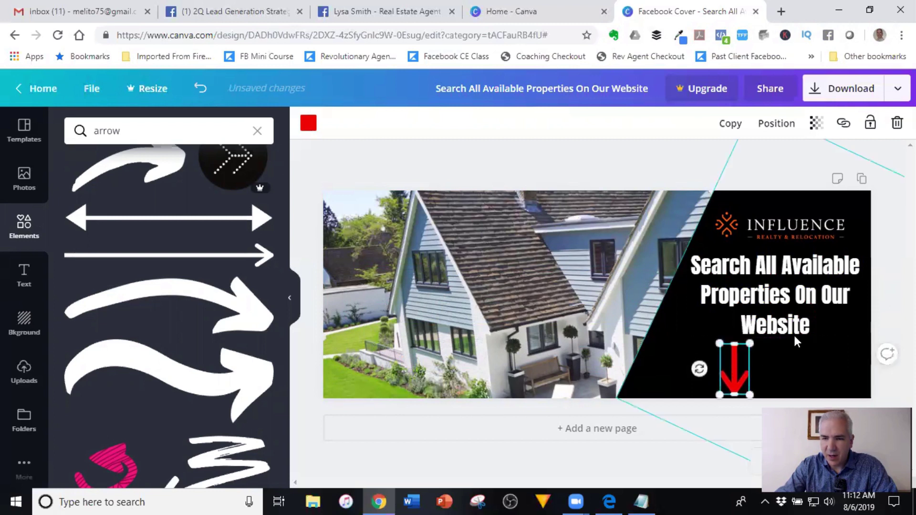
Step: Duplicate the red arrow twice and line up the copies to form an evenly spaced row of three beneath the headline
{"action": "left_click", "coordinate": [734, 135]}
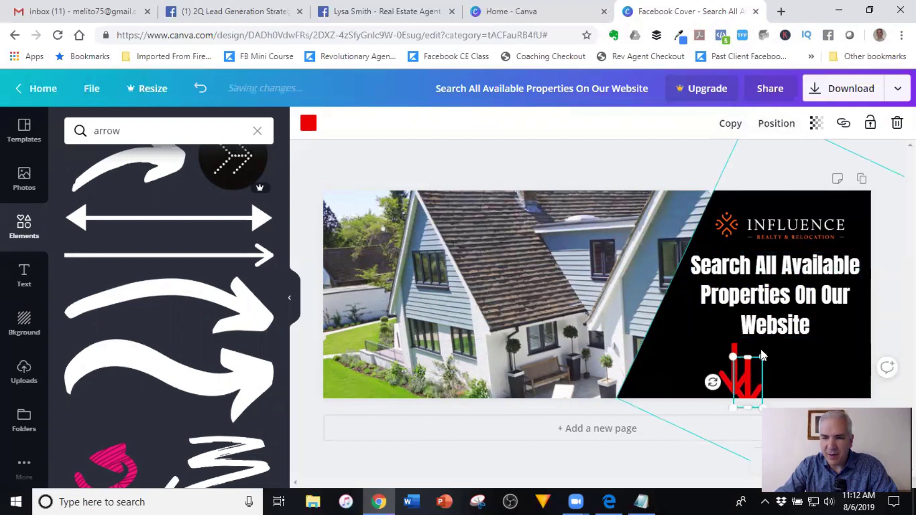
{"action": "left_click_drag", "start_coordinate": [753, 370], "coordinate": [808, 359]}
{"action": "left_click", "coordinate": [735, 128]}
{"action": "left_click", "coordinate": [891, 289]}
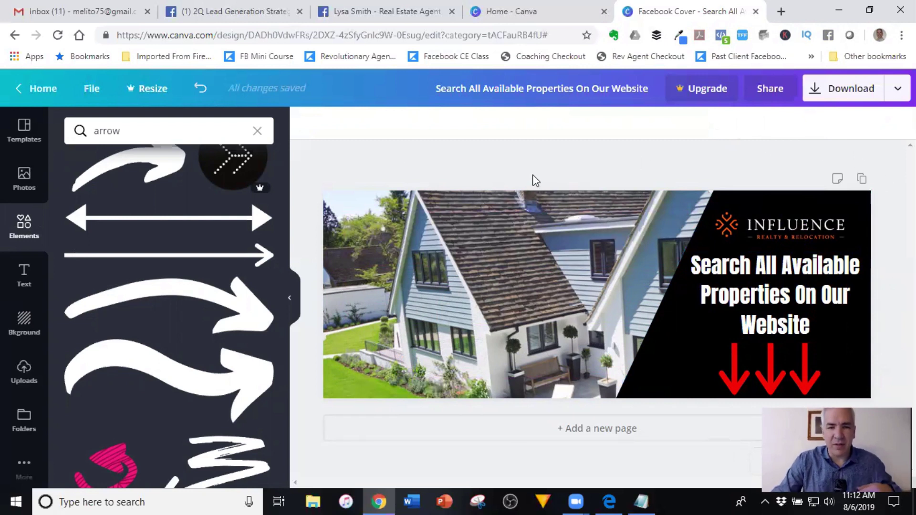
Step: Try to download the finished cover as a PNG image, and dismiss the save dialog and the upgrade offer
{"action": "left_click", "coordinate": [816, 89]}
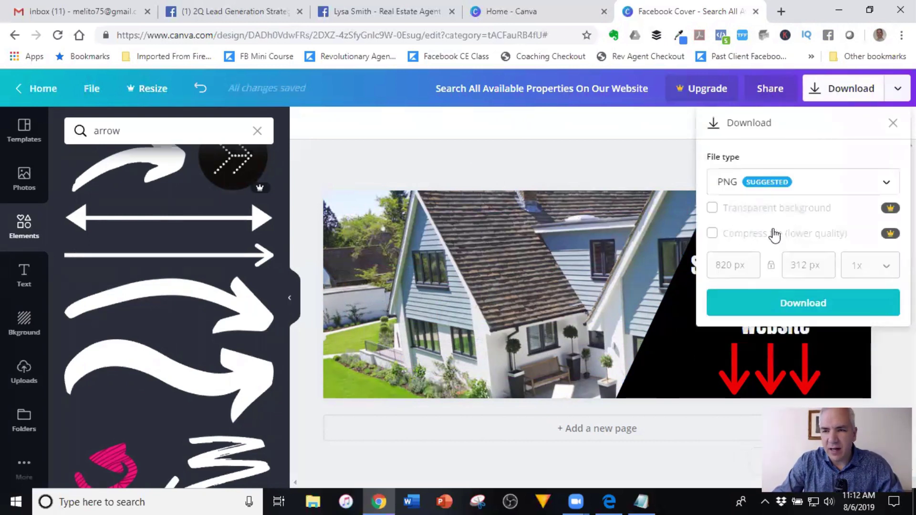
{"action": "left_click", "coordinate": [778, 303]}
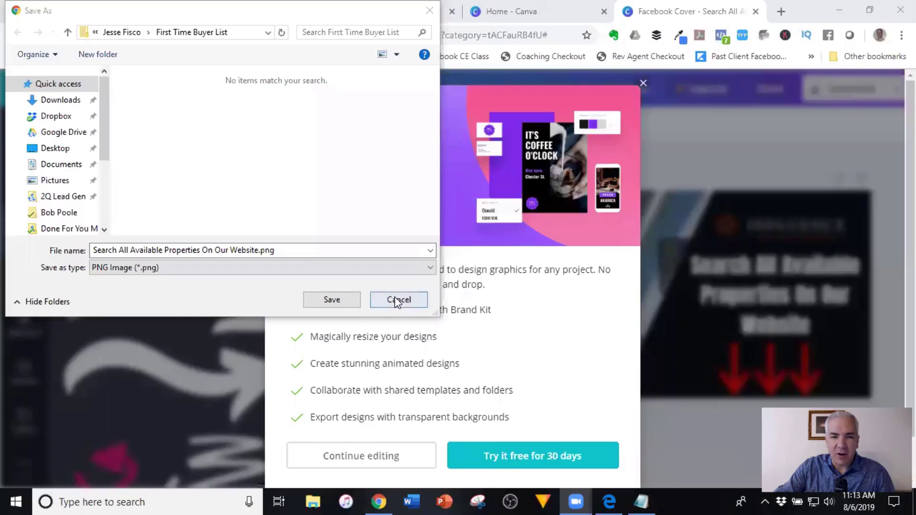
{"action": "left_click", "coordinate": [396, 300]}
{"action": "left_click", "coordinate": [643, 83]}
Step: Create a blank Facebook Post design from the home page, view it alongside the cover, and close it
{"action": "left_click", "coordinate": [537, 14]}
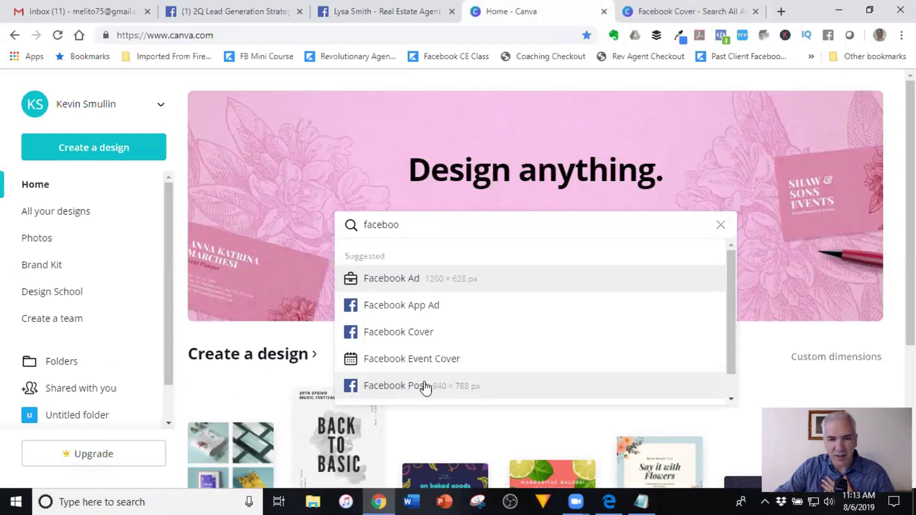
{"action": "left_click", "coordinate": [409, 386]}
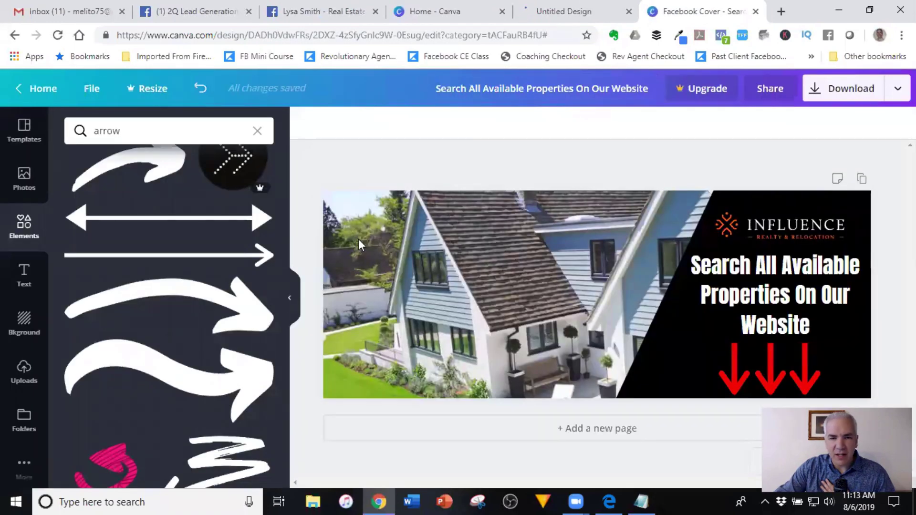
{"action": "left_click", "coordinate": [570, 11]}
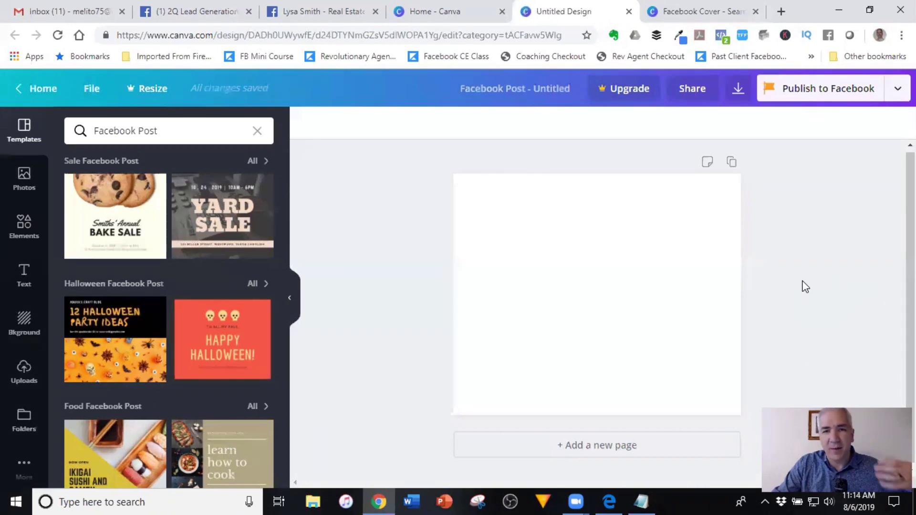
{"action": "left_click", "coordinate": [716, 9]}
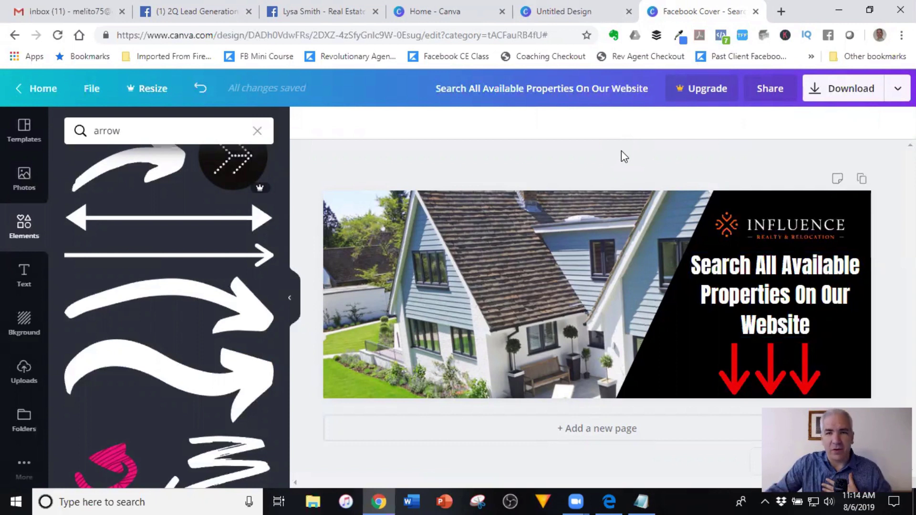
{"action": "left_click", "coordinate": [579, 6]}
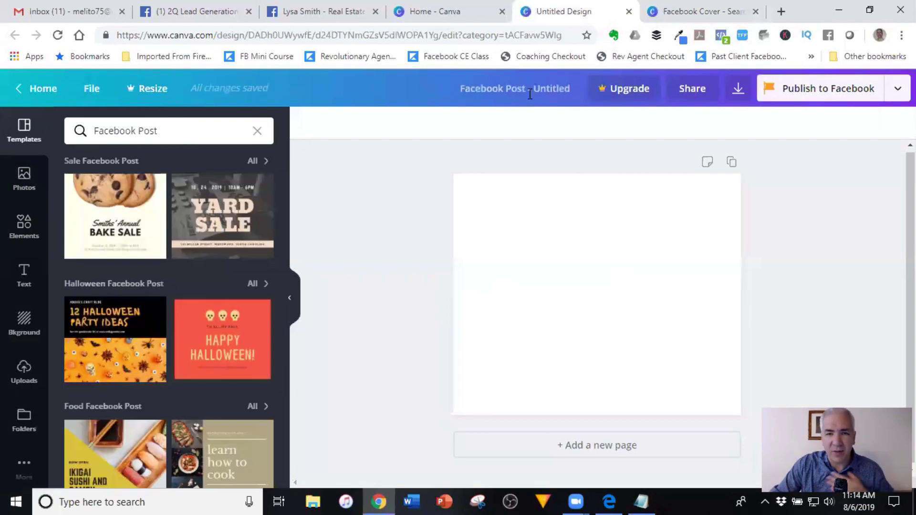
{"action": "key", "text": "ctrl+w"}
Step: Search the design types on the home page for "youtube"
{"action": "left_click", "coordinate": [476, 14]}
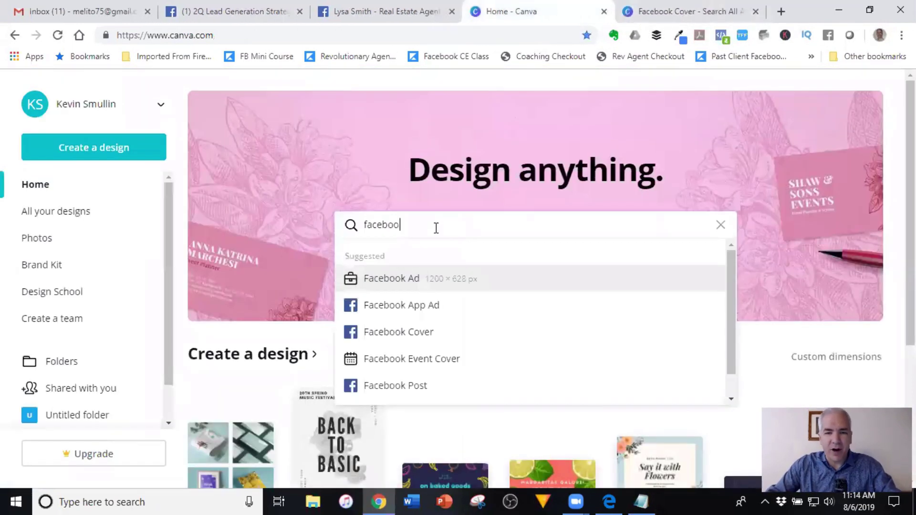
{"action": "key", "text": "BackSpace"}
{"action": "key", "text": "BackSpace"}
{"action": "key", "text": "BackSpace"}
{"action": "key", "text": "BackSpace"}
{"action": "key", "text": "BackSpace"}
{"action": "key", "text": "BackSpace"}
{"action": "key", "text": "BackSpace"}
{"action": "type", "text": "y"}
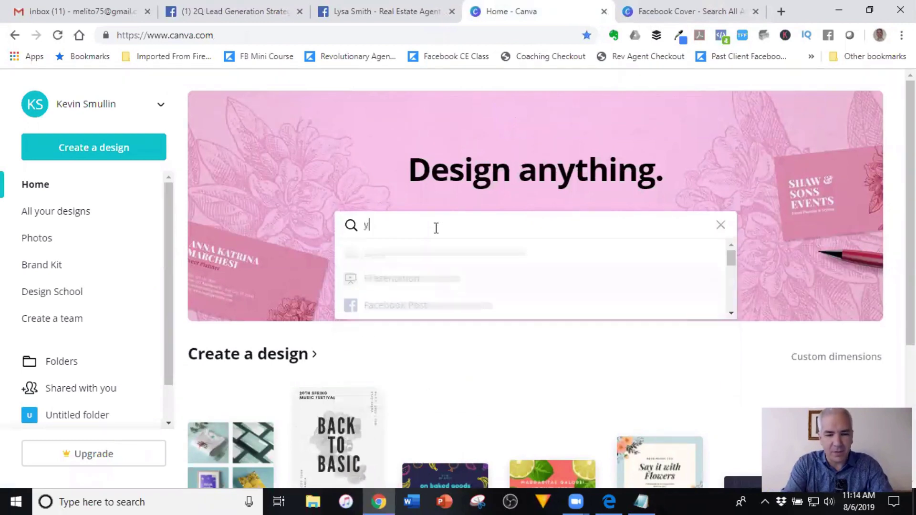
{"action": "type", "text": "outube"}
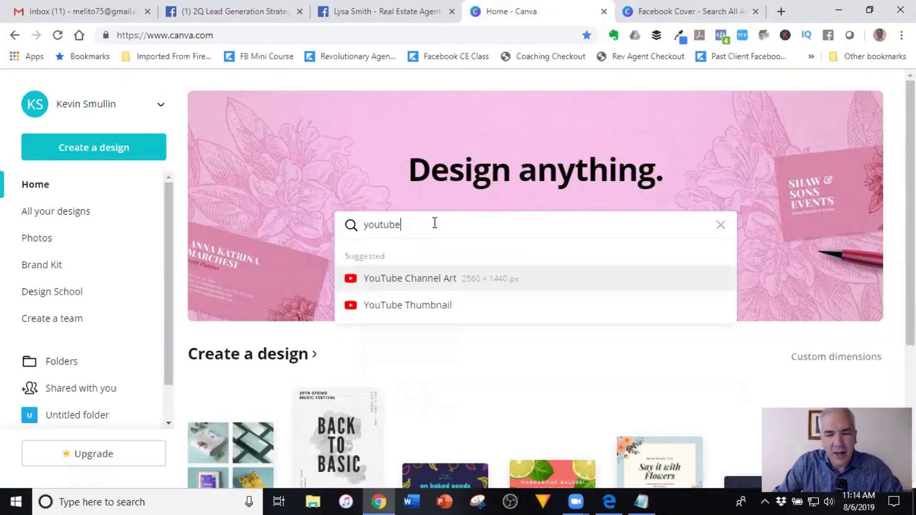